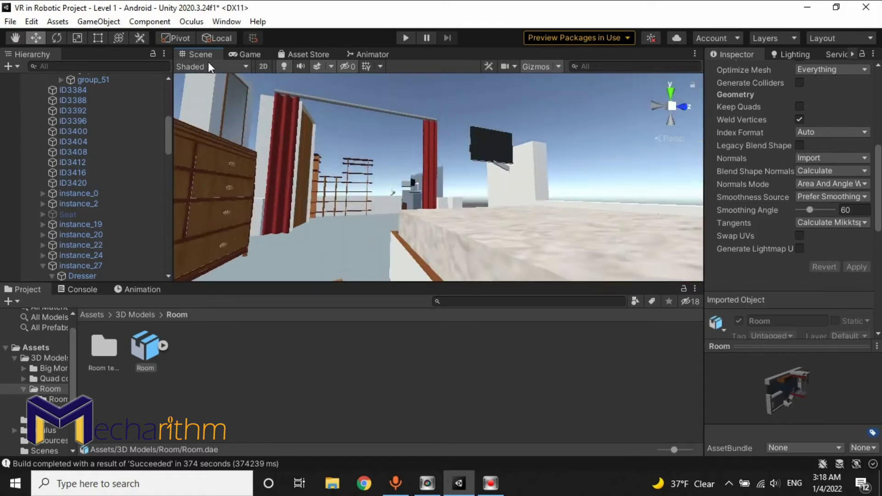
mouse_move(487, 244)
left_mouse_down("alt")
mouse_move(242, 246)
mouse_move(321, 207)
left_mouse_up("alt")
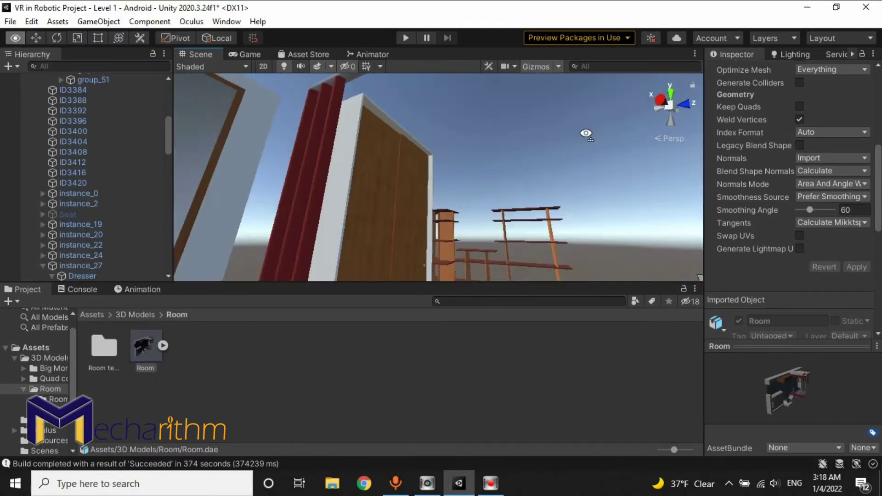
left_click(404, 183)
mouse_move(404, 184)
left_mouse_down("alt")
mouse_move(195, 195)
mouse_move(282, 150)
left_mouse_up("alt")
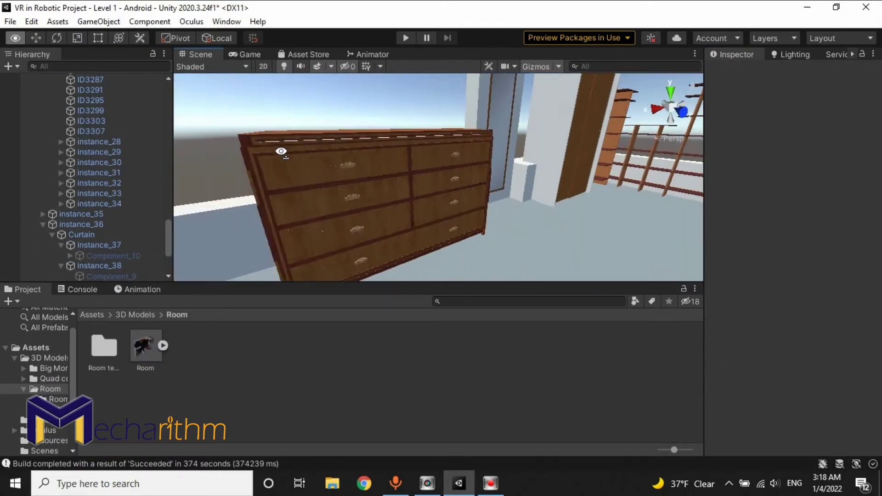
scroll(69, 207, "up", 10)
- Open the project's Quality settings and set the Medium level's Texture Quality to Half Res
left_click(31, 21)
left_click(69, 399)
left_click(222, 167)
scroll(519, 257, "down", 5)
scroll(477, 144, "up", 5)
left_click(475, 118)
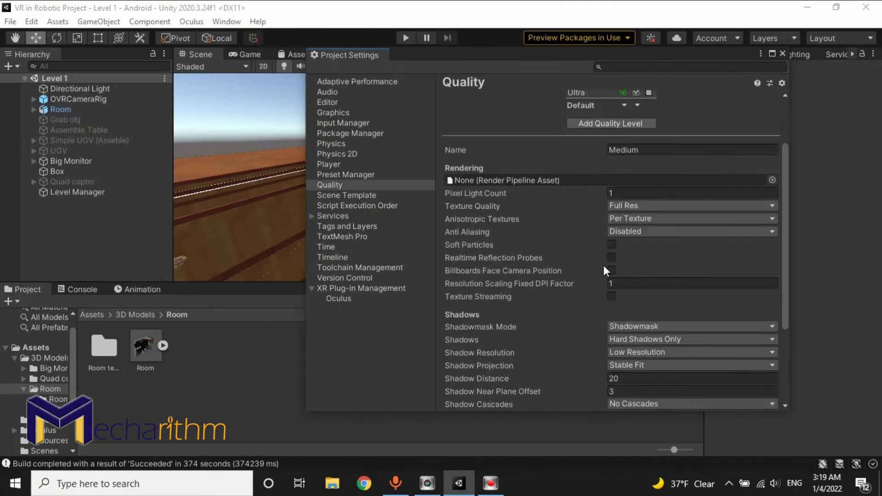
scroll(611, 258, "down", 2)
left_click(643, 192)
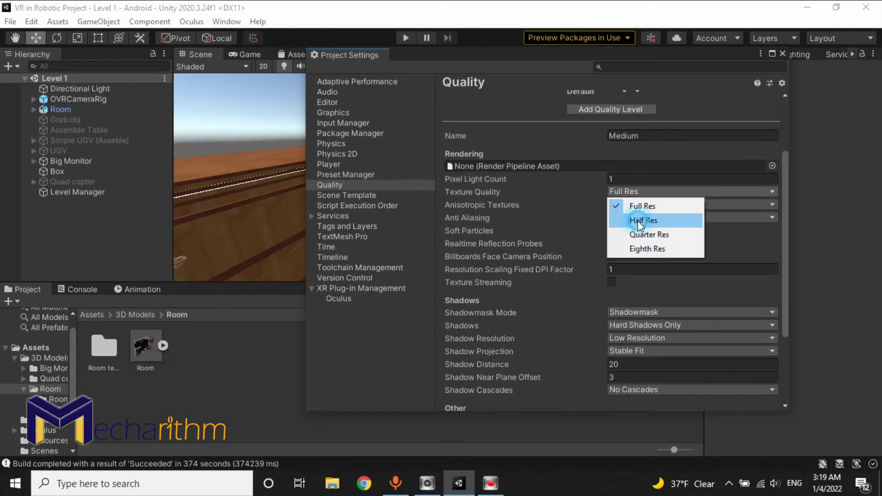
left_click(630, 222)
- Disable Anisotropic Textures and Shadows in the project's Quality settings
left_click(637, 191)
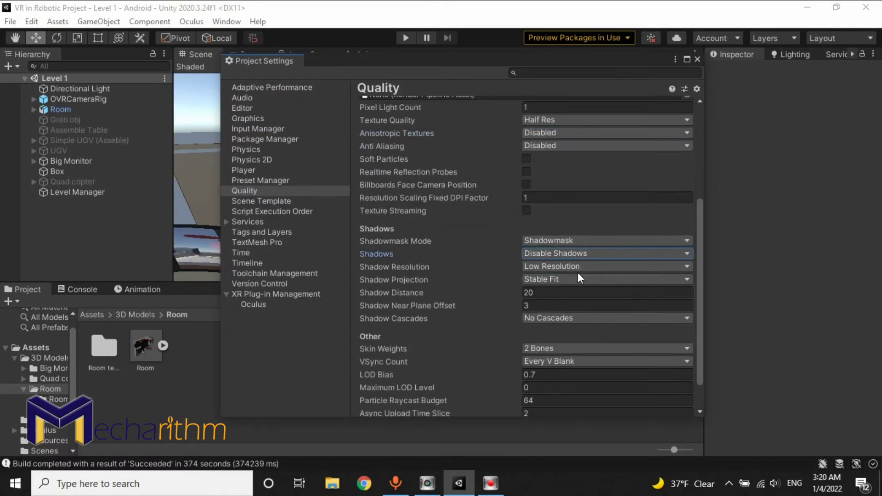
scroll(577, 280, "down", 2)
left_click(569, 308)
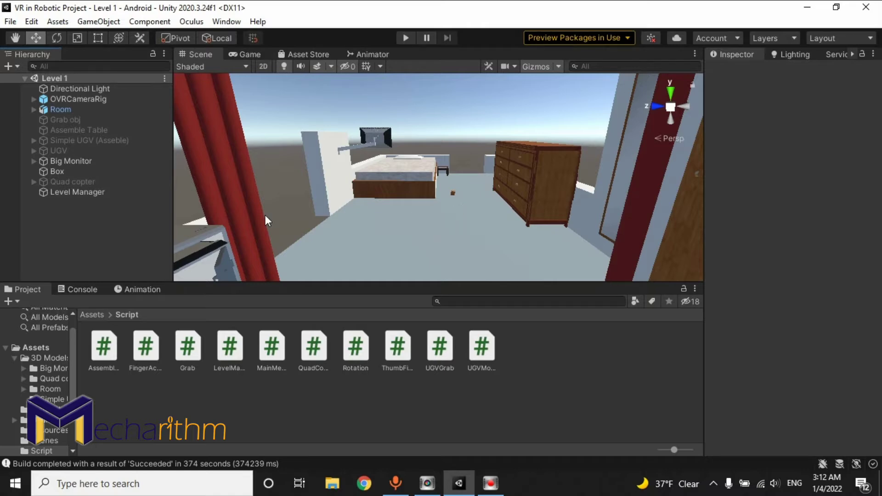
- Activate the Quad copter object in the Level 1 scene, view its model up close, and deactivate it again
right_click_drag(417, 186, 392, 220)
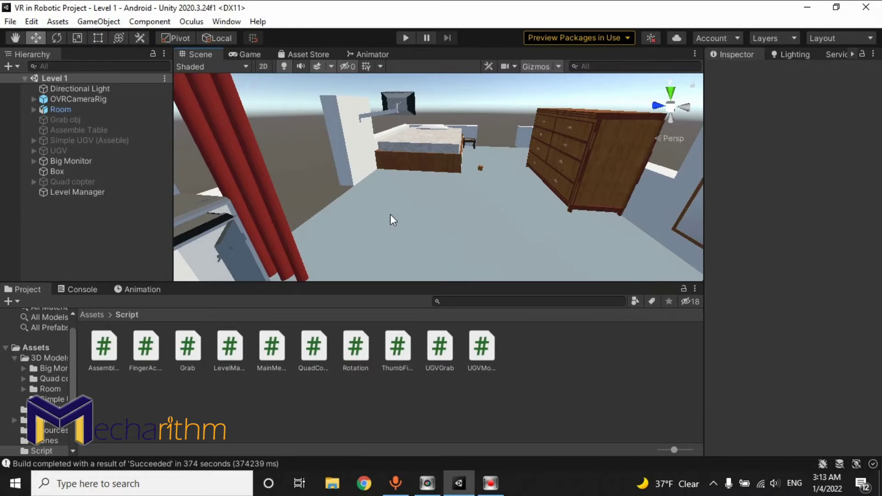
right_click_drag(414, 178, 225, 201)
key("w")
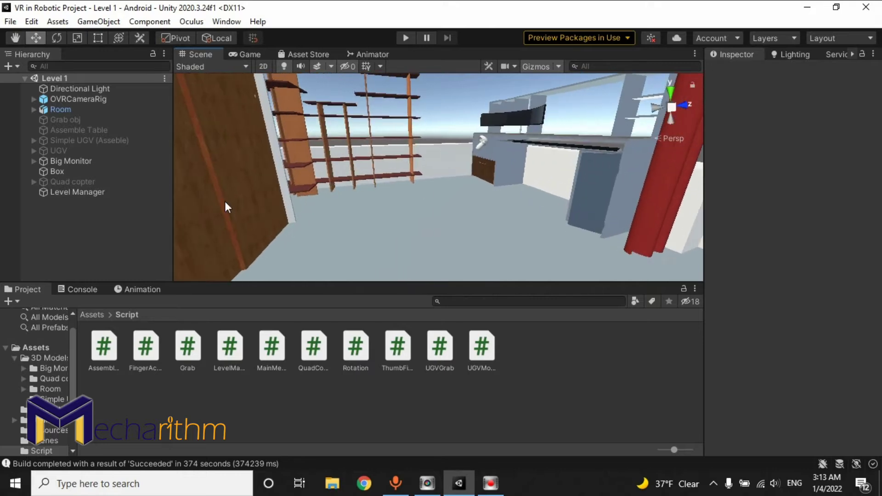
left_click(67, 183)
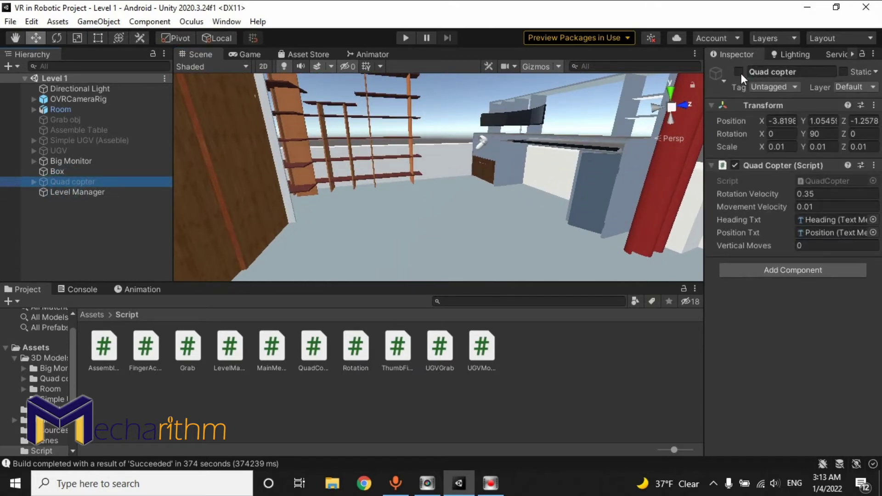
left_click(737, 71)
key("f")
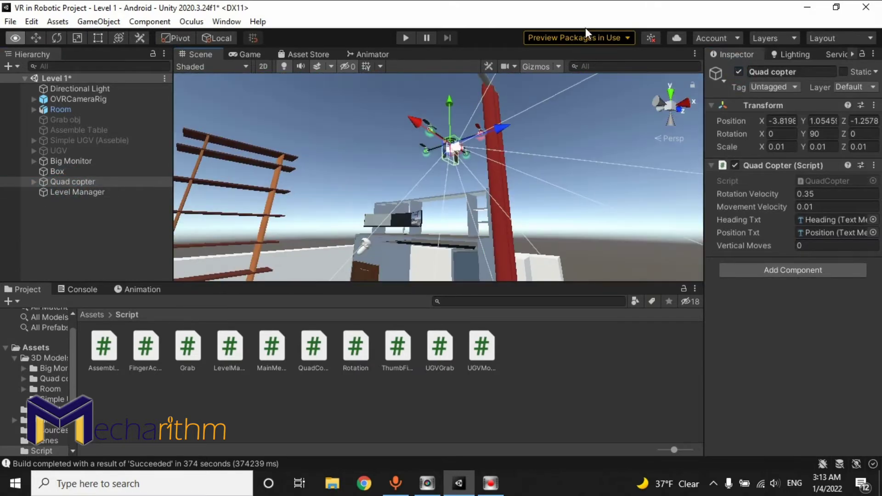
left_click_drag(551, 183, 620, 237, "alt")
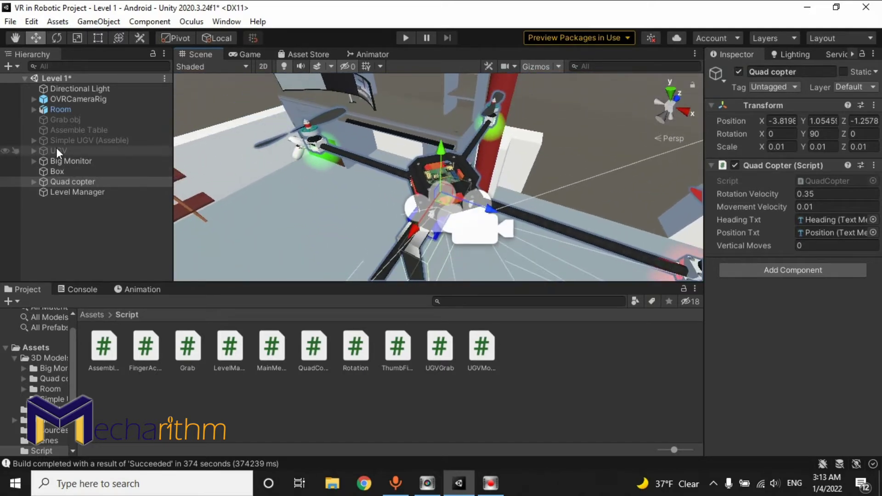
left_click(738, 72)
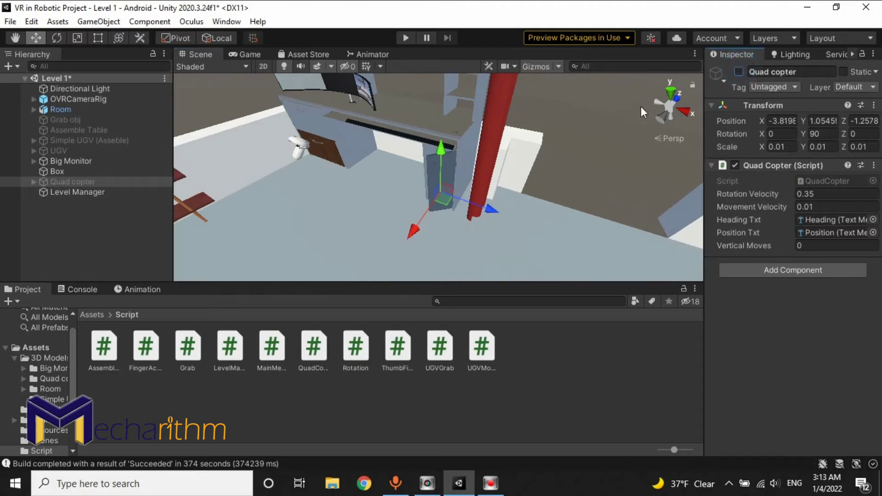
- Examine the wooden dresser in the room closely, looking at its drawer fronts, handles and textures
left_click(640, 106)
left_click_drag(641, 106, 202, 92, "alt")
scroll(424, 146, "up", 2)
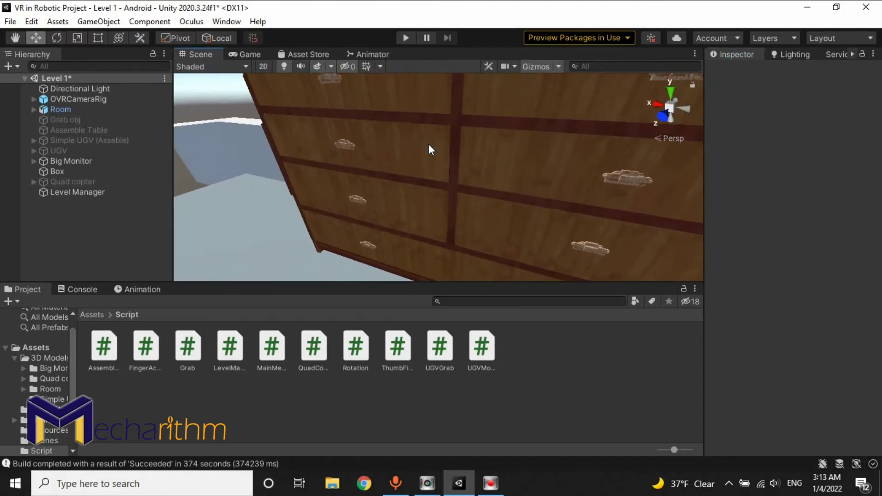
left_click(428, 144)
left_click(437, 114)
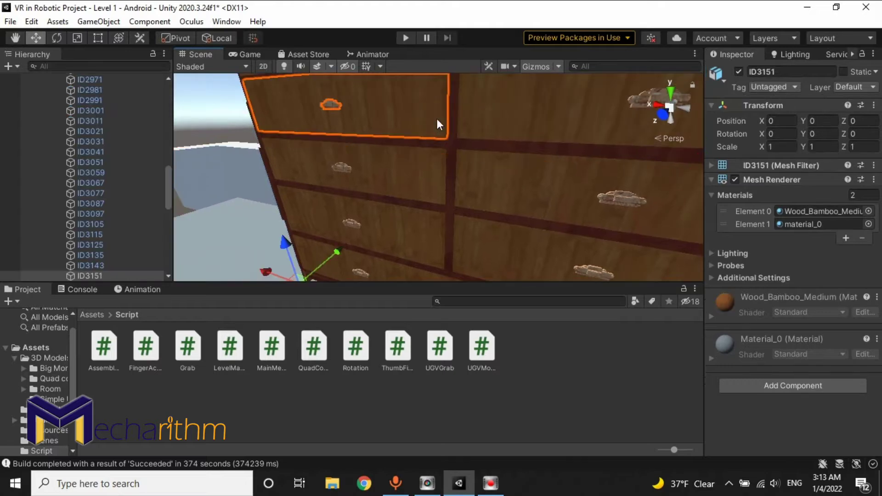
scroll(483, 164, "down", 3)
left_click(465, 104)
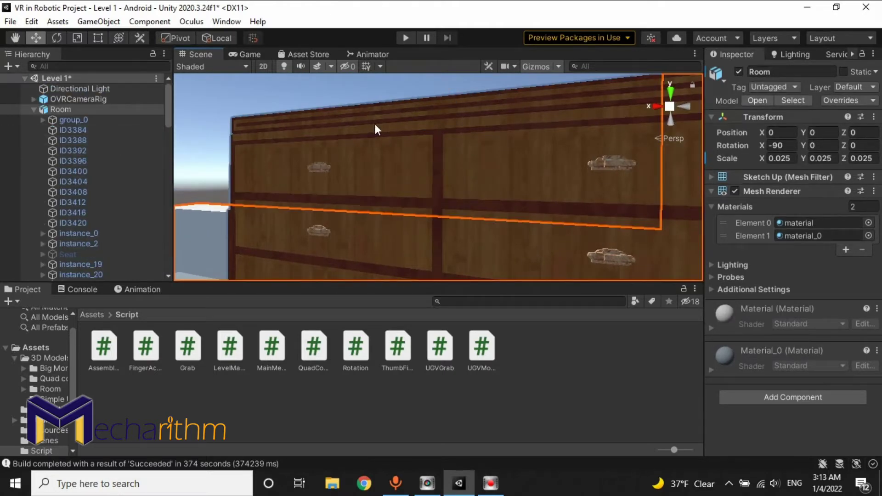
mouse_move(385, 129)
right_mouse_down()
mouse_move(453, 142)
mouse_move(525, 241)
mouse_move(508, 142)
mouse_move(481, 114)
mouse_move(416, 198)
mouse_move(378, 142)
right_mouse_up()
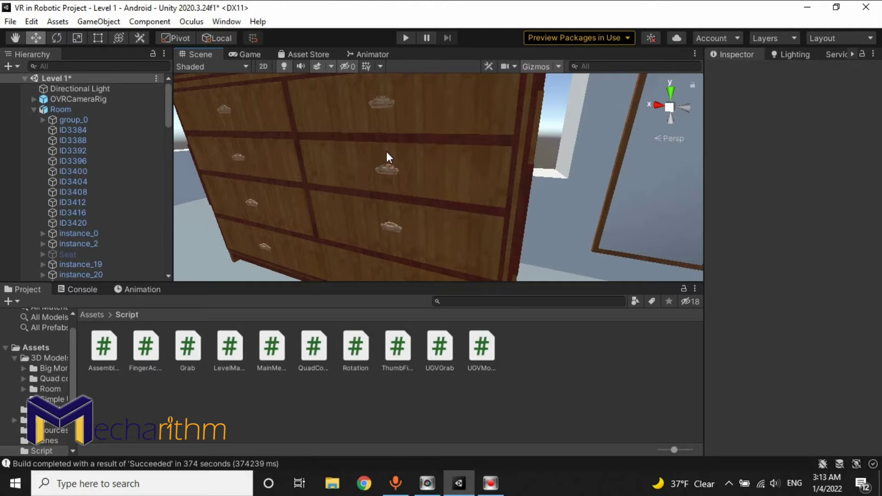
right_click_drag(414, 150, 400, 117)
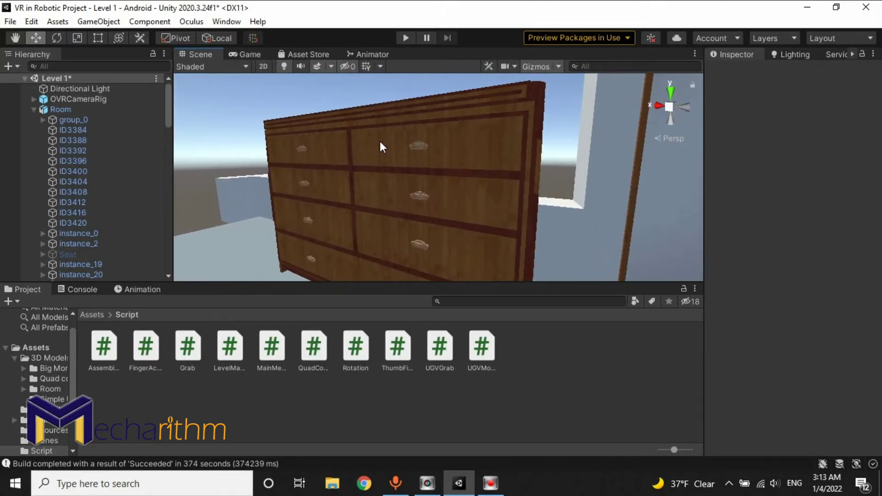
right_click_drag(393, 158, 492, 123)
- Select a dresser drawer front, locate its Wood_Bamboo_Medium material's albedo texture in the project, and review that texture's import settings
left_click(430, 131)
left_click(492, 123)
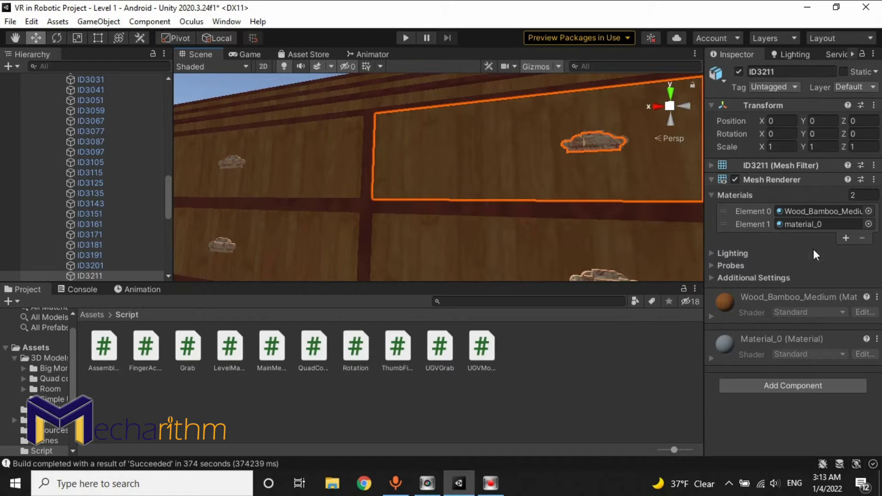
left_click(748, 302)
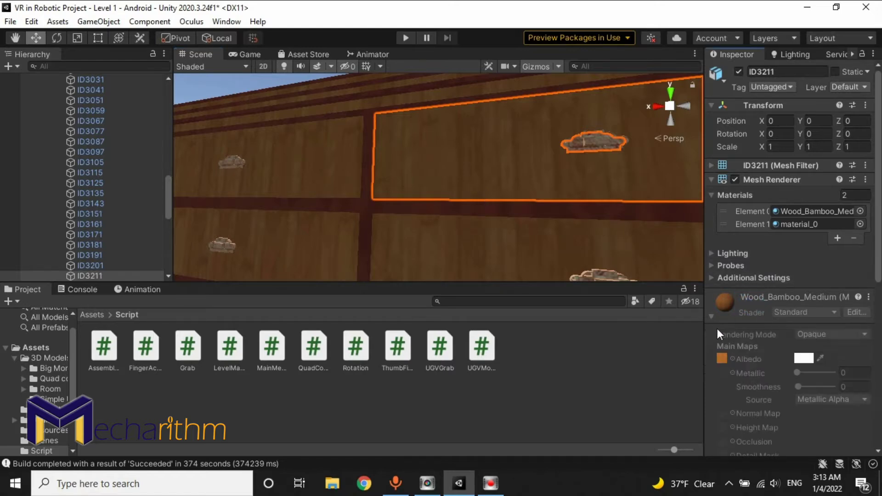
left_click(723, 358)
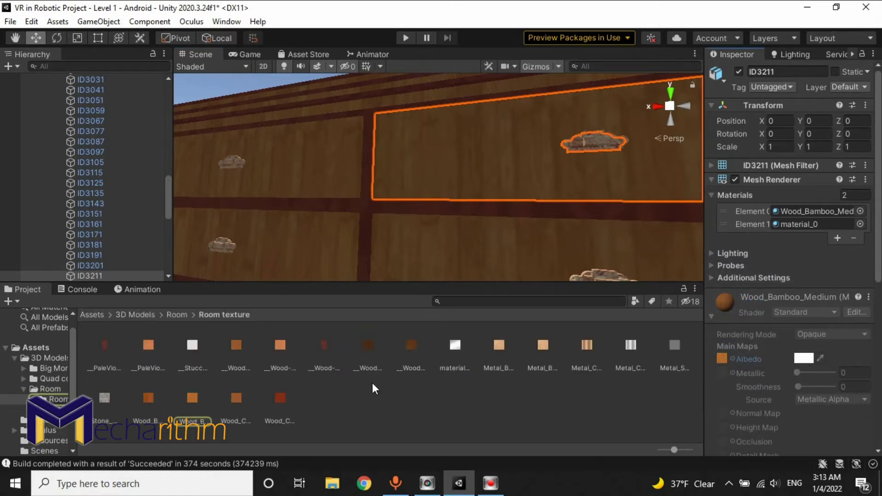
left_click(191, 394)
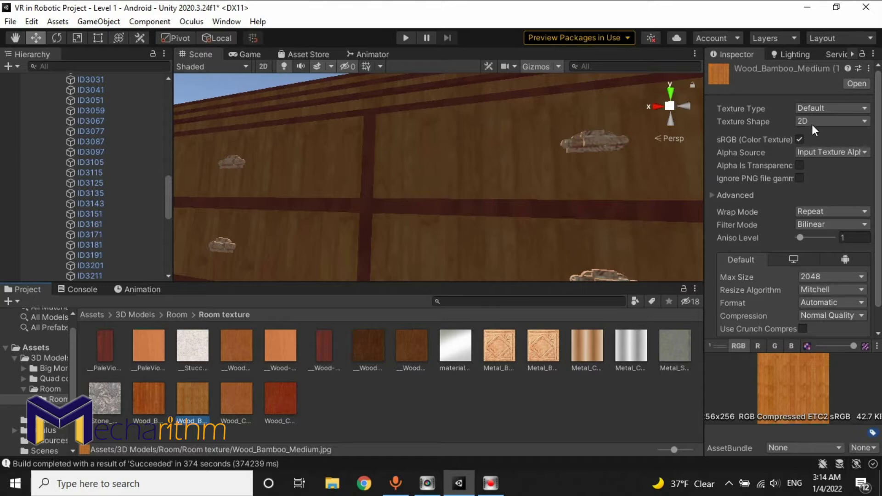
scroll(880, 174, "down", 3)
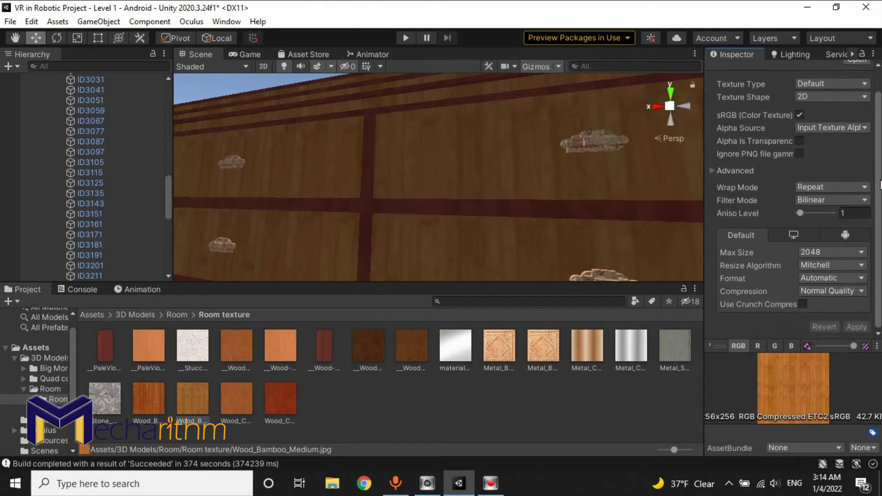
scroll(789, 198, "up", 3)
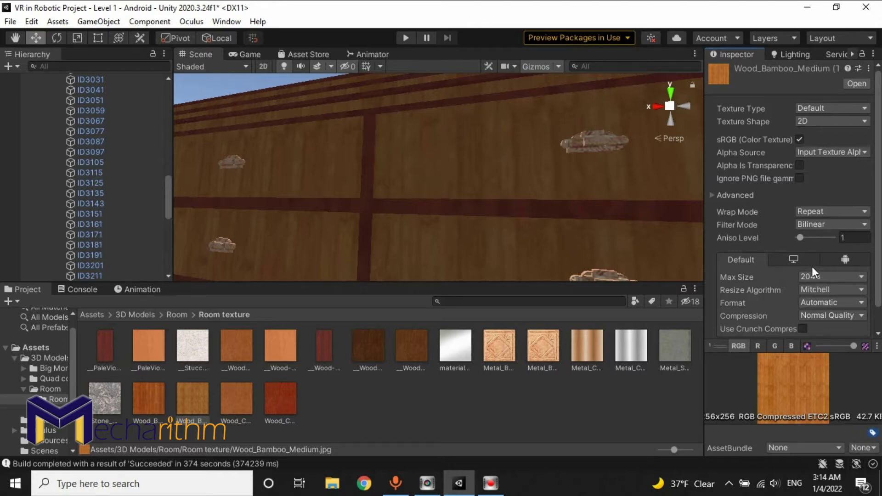
- Set the Wood_Bamboo_Medium texture's Max Size to 128 and Compression to Low Quality, and apply the import settings
left_click(829, 276)
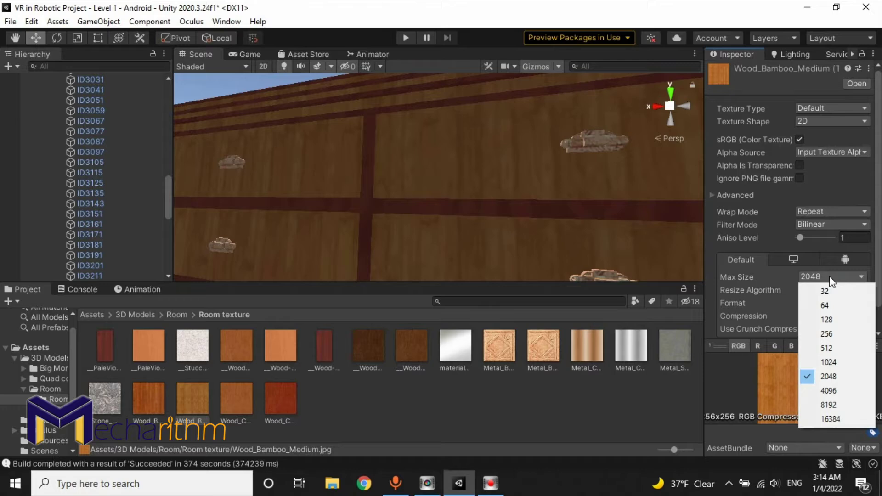
left_click(828, 321)
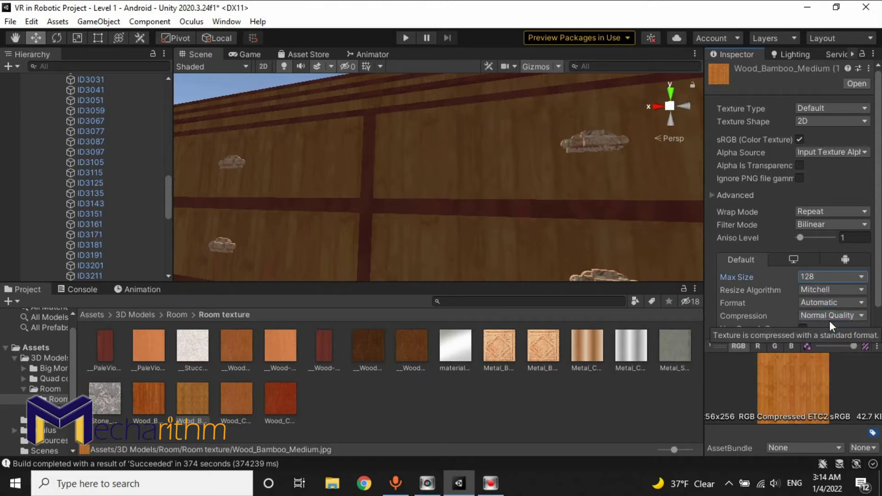
scroll(860, 299, "down", 1)
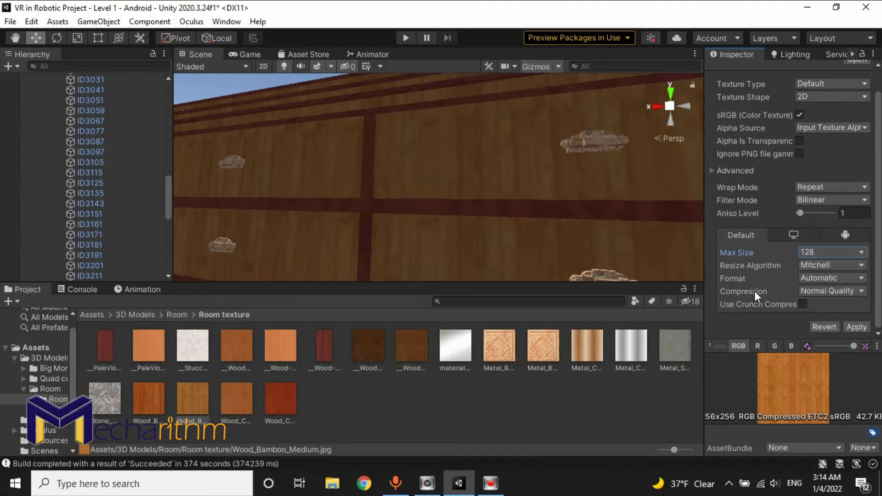
left_click(841, 294)
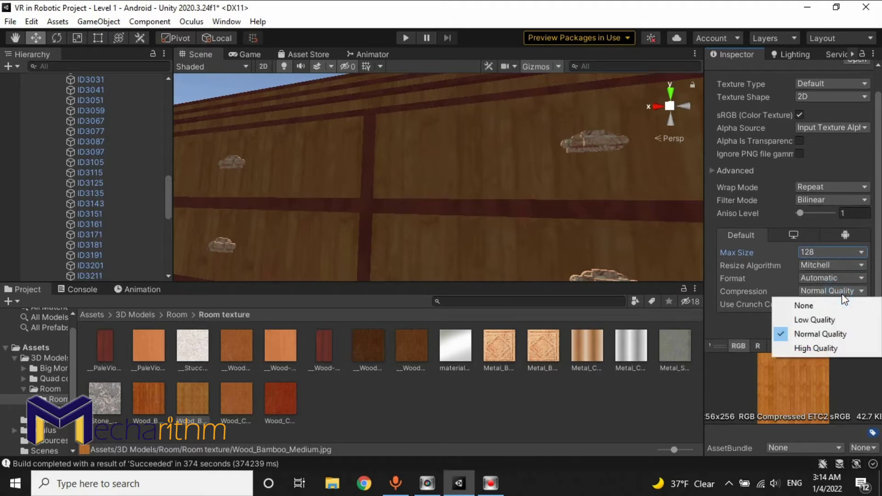
left_click(826, 319)
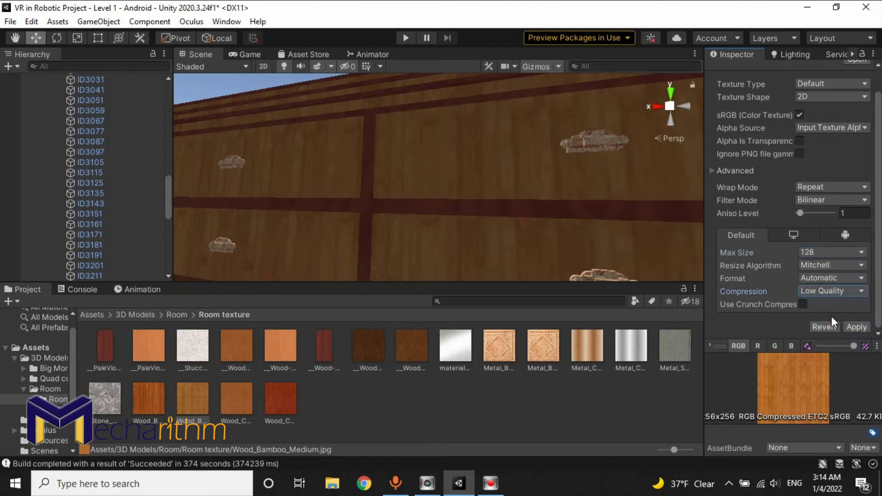
left_click(857, 327)
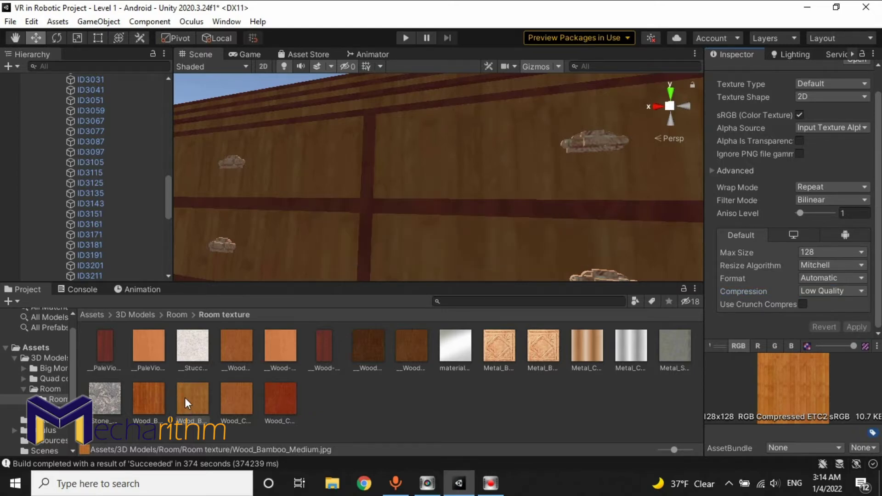
- Check the dresser's appearance in the scene and select all the textures in the Room texture folder
right_click_drag(436, 206, 435, 136)
key("s")
key("w")
key("s")
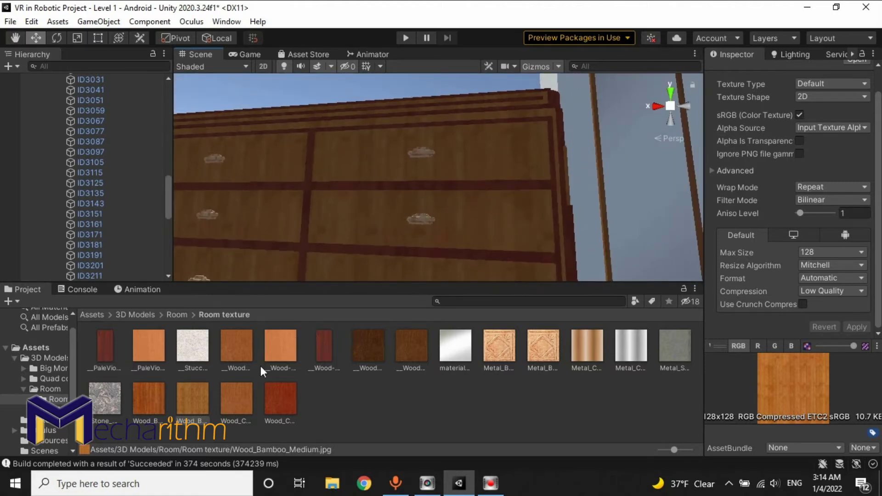
left_click(280, 404)
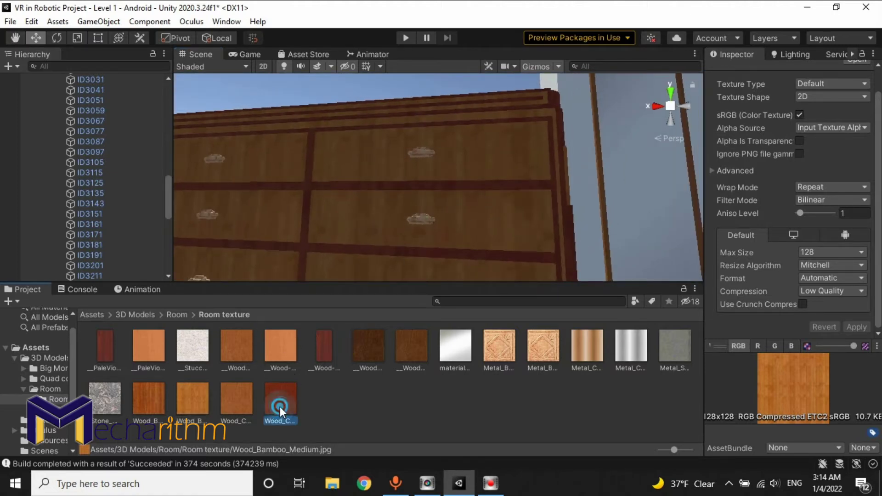
left_click(97, 349, "shift")
right_click_drag(396, 208, 259, 234)
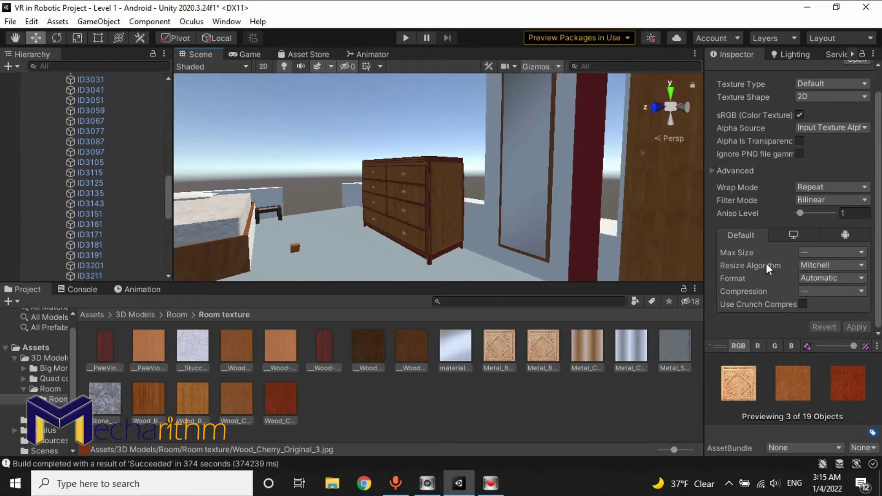
- Set Max Size to 128 and Compression to Low Quality for all selected room textures, and apply the import settings
left_click(825, 257)
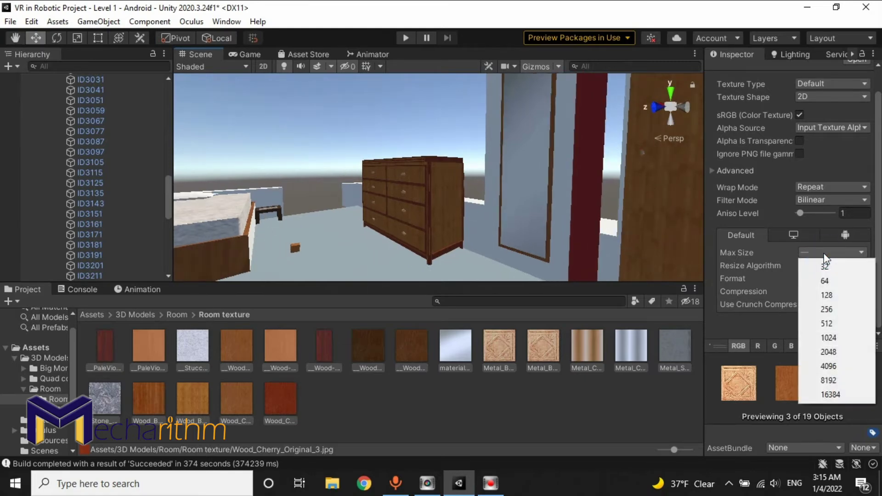
left_click(834, 297)
left_click(833, 294)
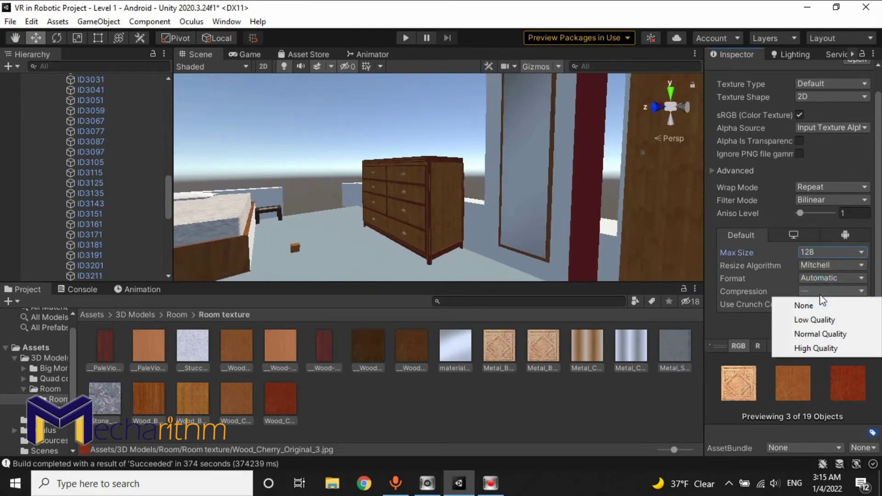
left_click(818, 320)
left_click(856, 326)
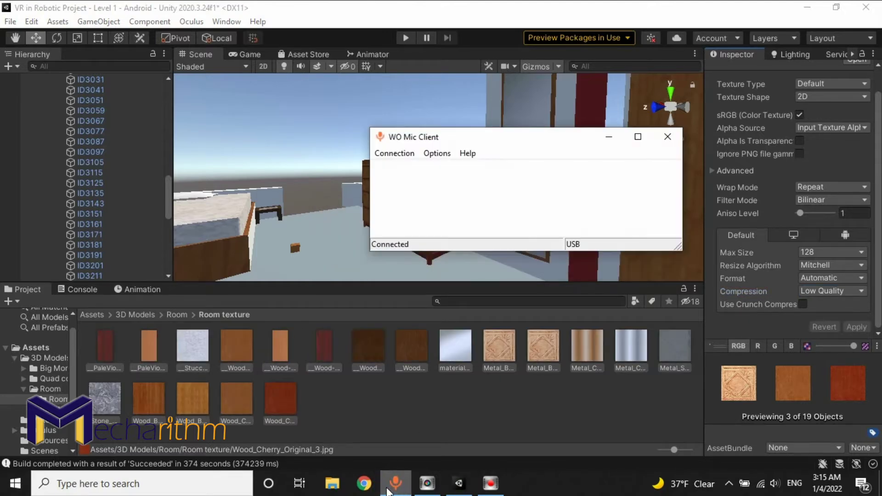
- Select an individual board of the corner shelving unit to examine its mesh and material
right_click_drag(403, 178, 59, 205)
scroll(59, 205, "up", 10)
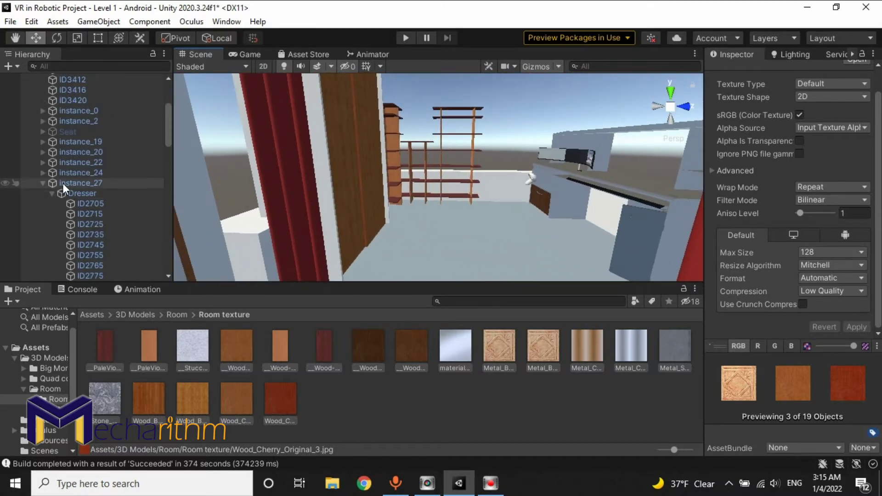
left_click(41, 185)
right_click_drag(370, 204, 340, 200)
left_click(339, 198)
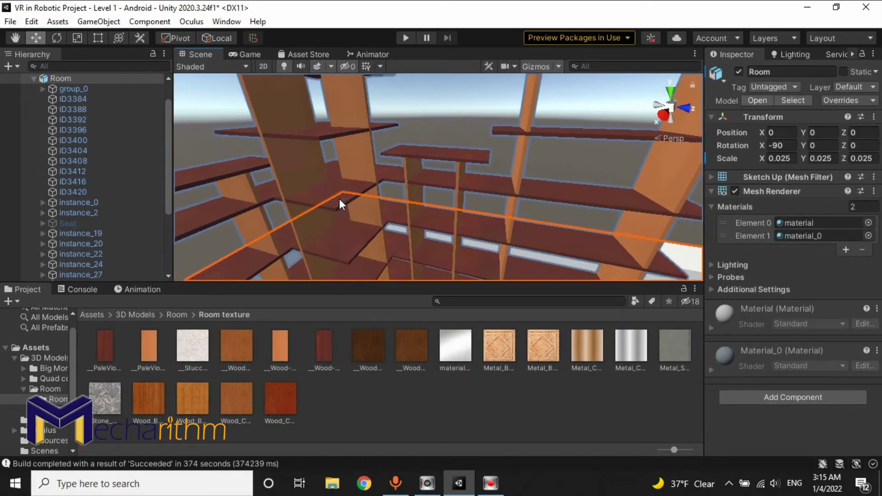
left_click(331, 192)
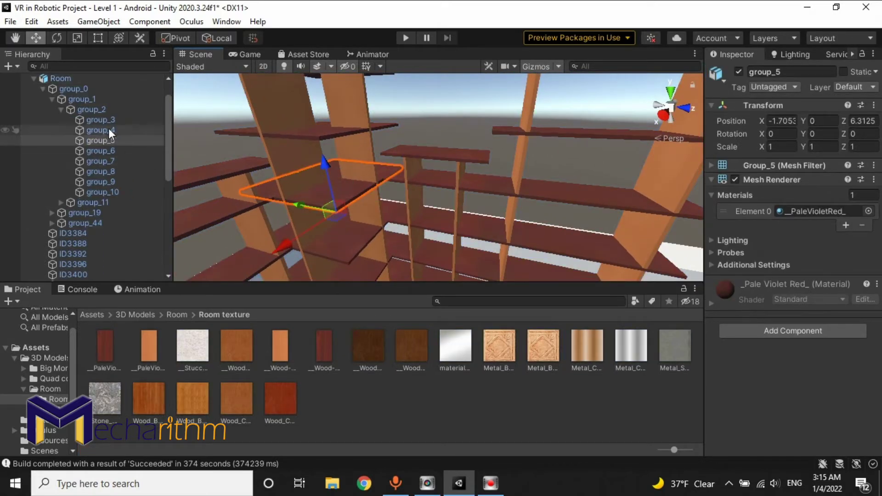
- Select further shelf boards and an upright panel to compare their separate meshes and materials, and view the shelving unit from several angles
right_click_drag(383, 222, 330, 204)
left_click(329, 179)
left_click(327, 180)
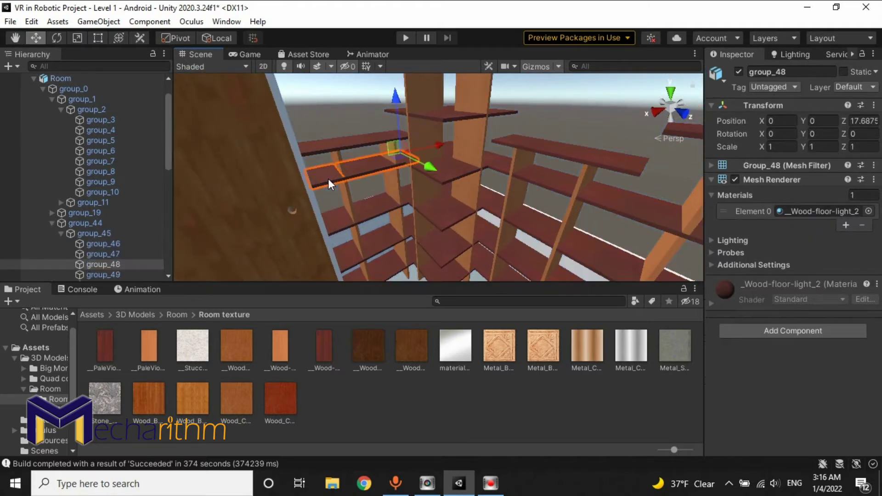
left_click(337, 155)
left_click(337, 156)
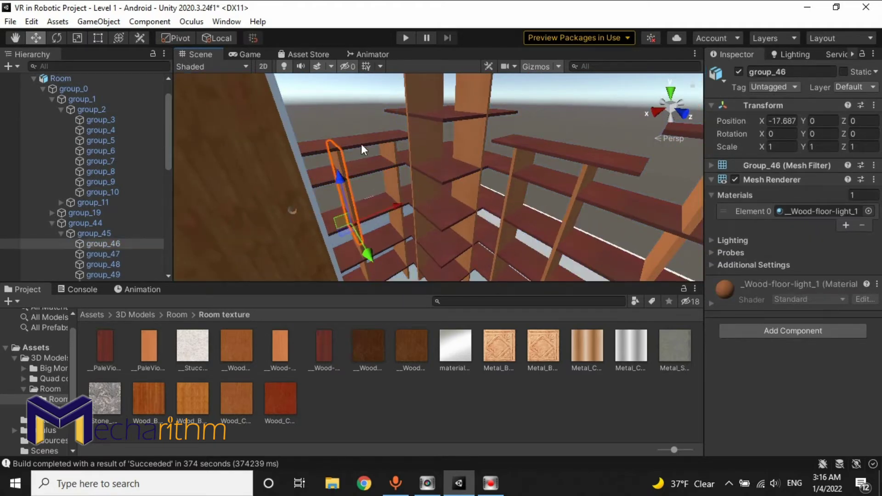
left_click(360, 138)
left_click(356, 150)
right_click_drag(356, 150, 485, 149)
middle_click_drag(476, 170, 319, 103)
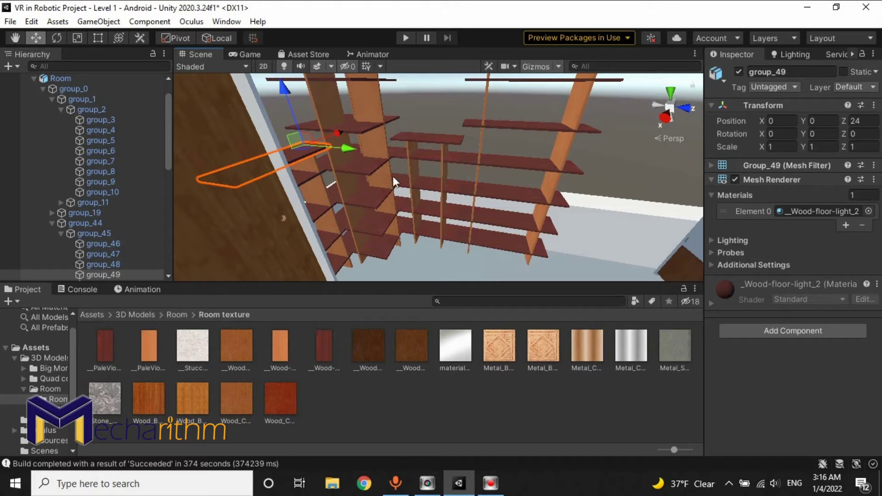
right_click_drag(431, 162, 380, 144)
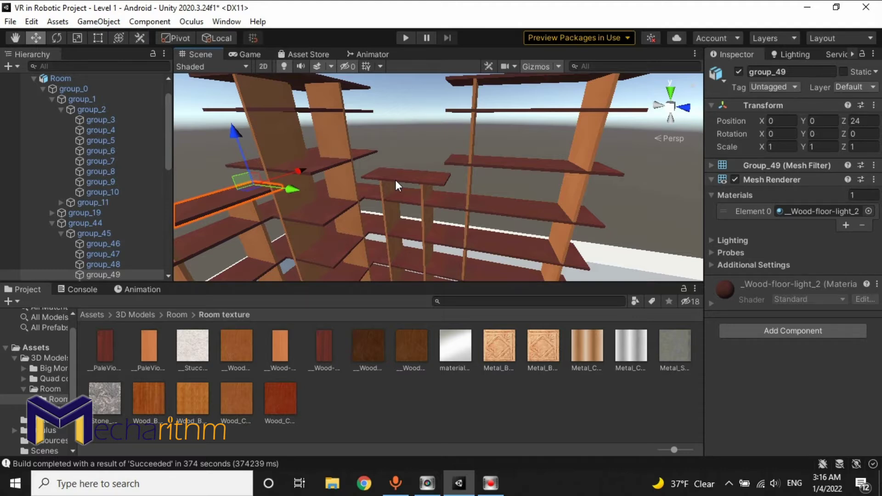
right_click_drag(300, 160, 404, 113)
left_click(404, 112)
right_click_drag(402, 157, 378, 203)
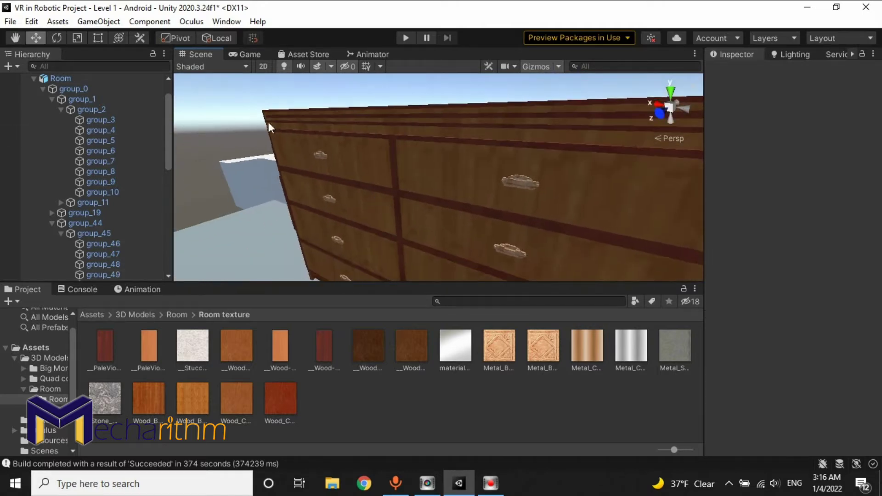
- Select the dresser's upper cherry-wood piece ID3201 and deactivate it in the scene
mouse_move(401, 164)
right_mouse_down()
mouse_move(460, 132)
mouse_move(463, 151)
mouse_move(425, 136)
right_mouse_up()
left_click(415, 125)
left_click(408, 122)
mouse_move(339, 122)
right_mouse_down()
mouse_move(347, 88)
mouse_move(338, 179)
mouse_move(477, 202)
mouse_move(409, 201)
right_mouse_up()
left_click(340, 199)
left_click(351, 200)
left_click(368, 204)
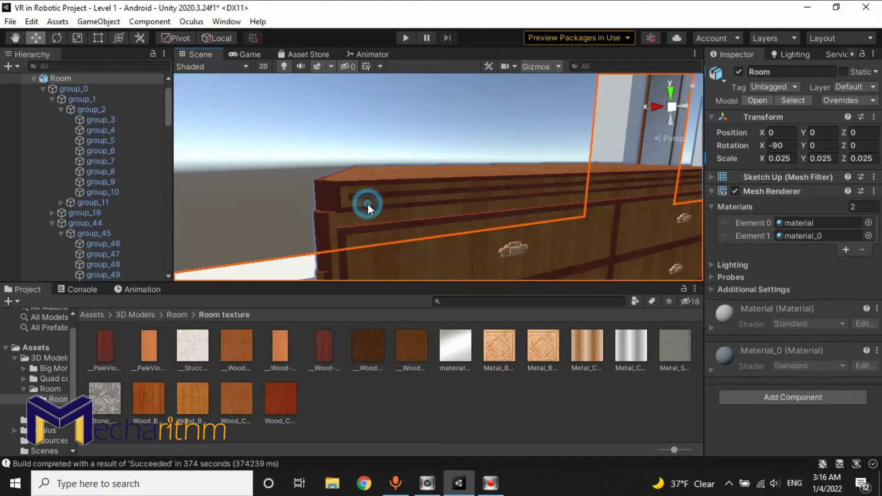
left_click(368, 209)
left_click(368, 207)
right_click_drag(368, 208, 421, 228)
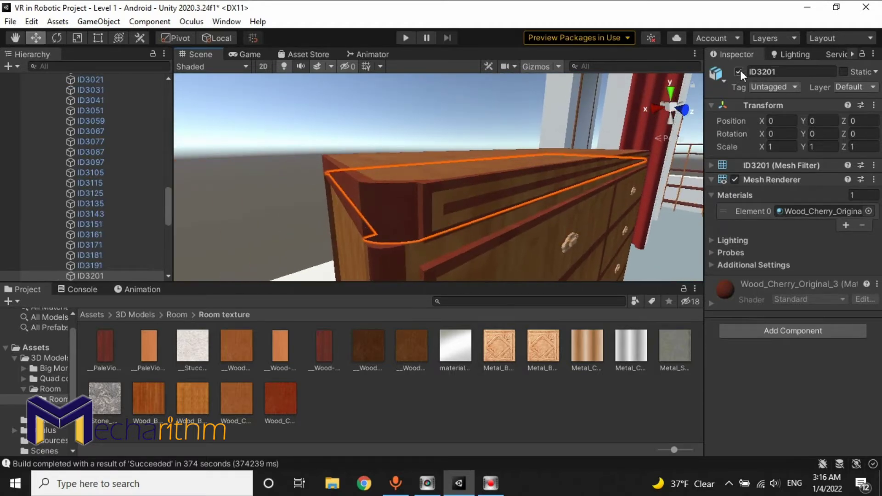
right_click_drag(522, 159, 422, 189)
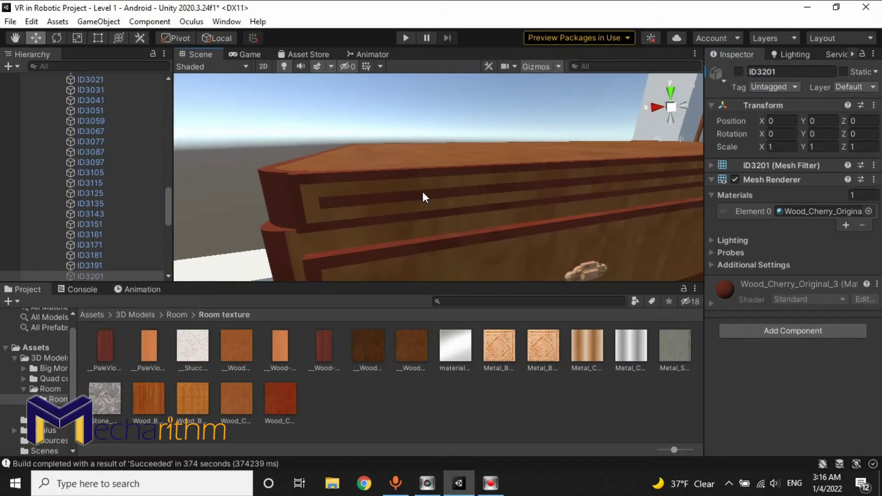
- Try deactivating the thin decorative strip ID2745 on the dresser's upper front
left_click(421, 191)
left_click(417, 193)
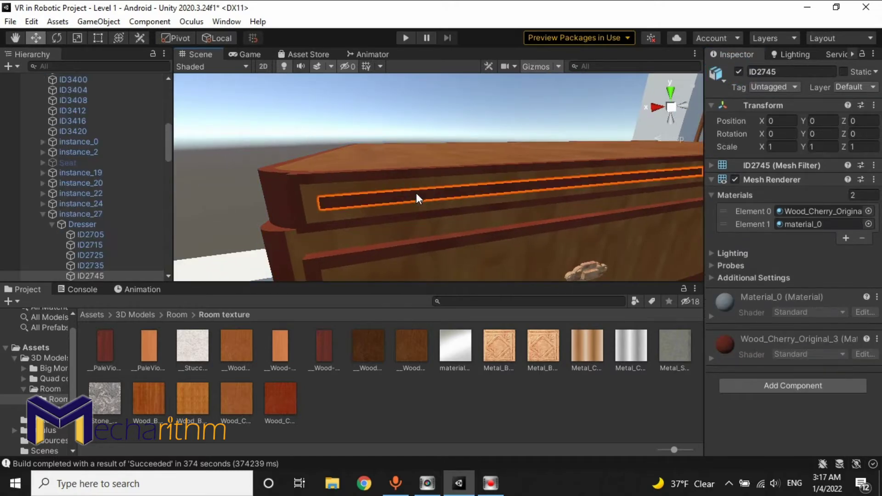
left_click(739, 71)
left_click(738, 71)
- Select the nightstand's dark wood frame piece ID1582 and locate its mesh asset in the project
right_click_drag(459, 140, 540, 266)
left_click(464, 142)
left_click(467, 138)
right_click_drag(563, 194, 607, 202)
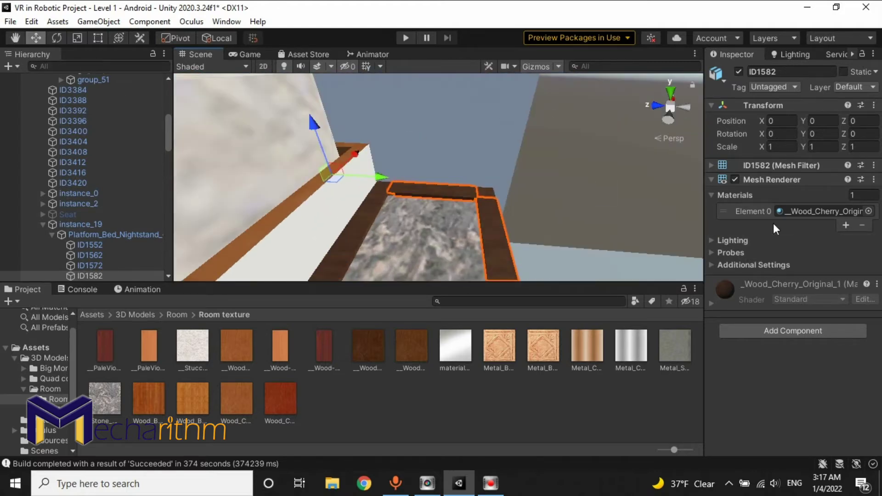
left_click(713, 166)
left_click(809, 180)
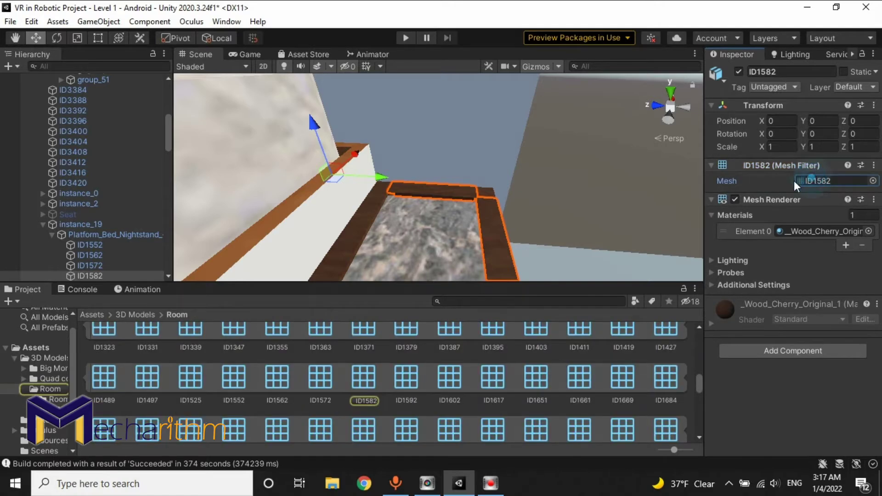
- Set the Room model's Mesh Compression to High in its import settings and apply the change
scroll(438, 392, "up", 10)
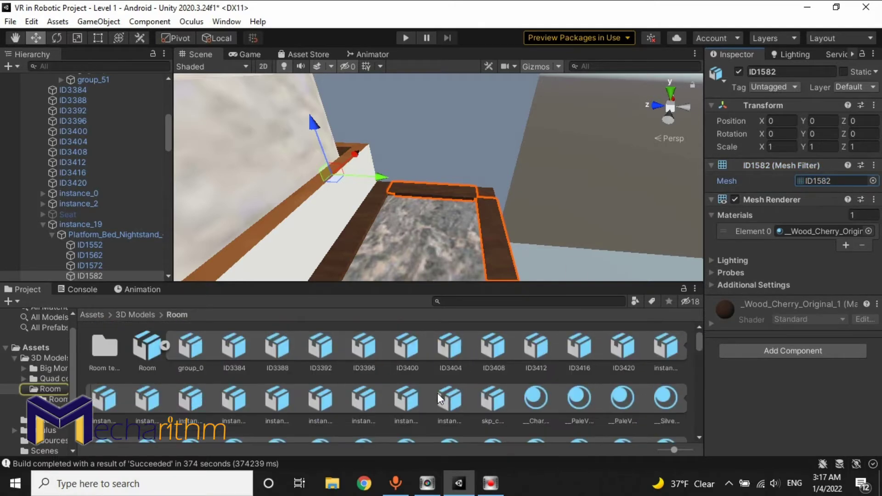
left_click(164, 346)
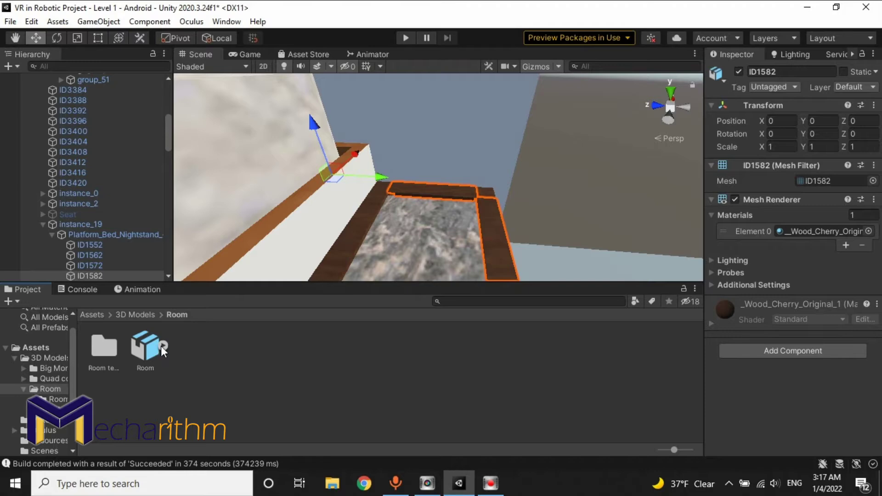
left_click(147, 346)
right_click_drag(512, 142, 433, 152)
left_click(42, 224)
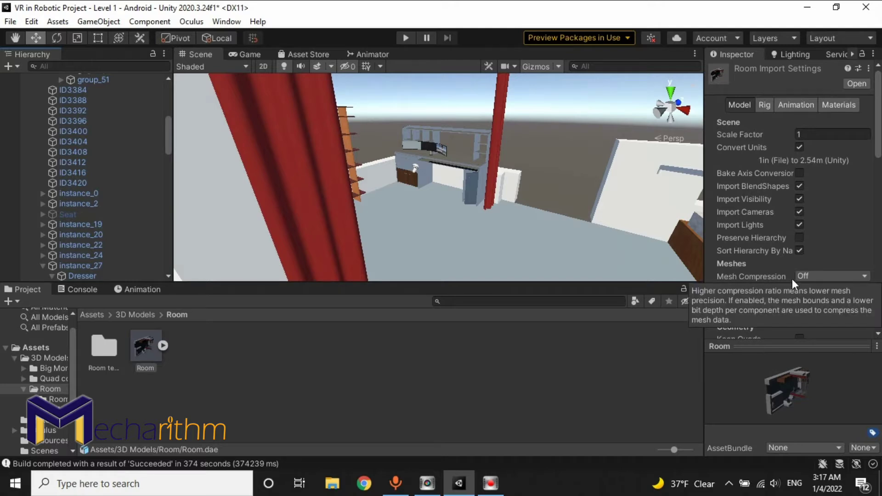
left_click(807, 276)
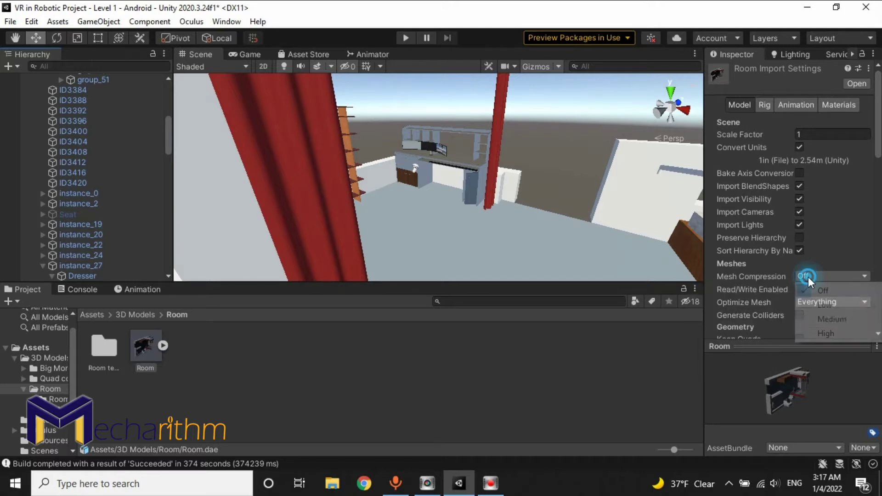
left_click(830, 333)
scroll(835, 233, "down", 5)
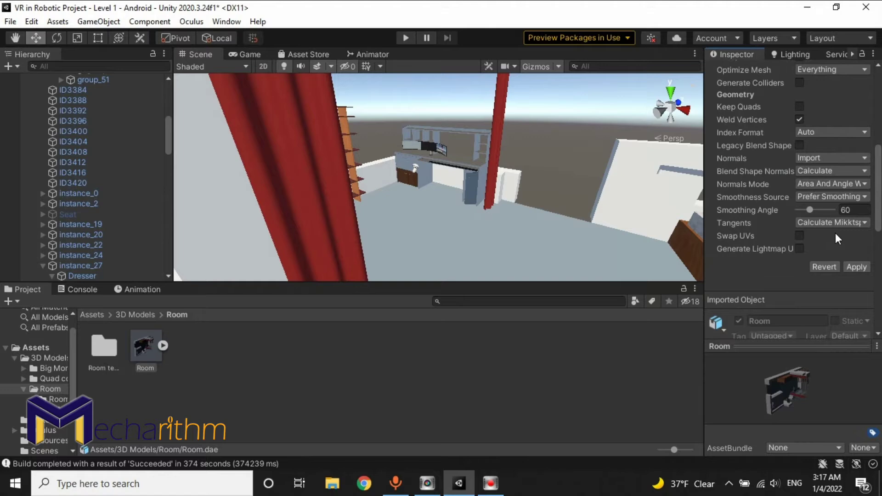
scroll(808, 206, "up", 5)
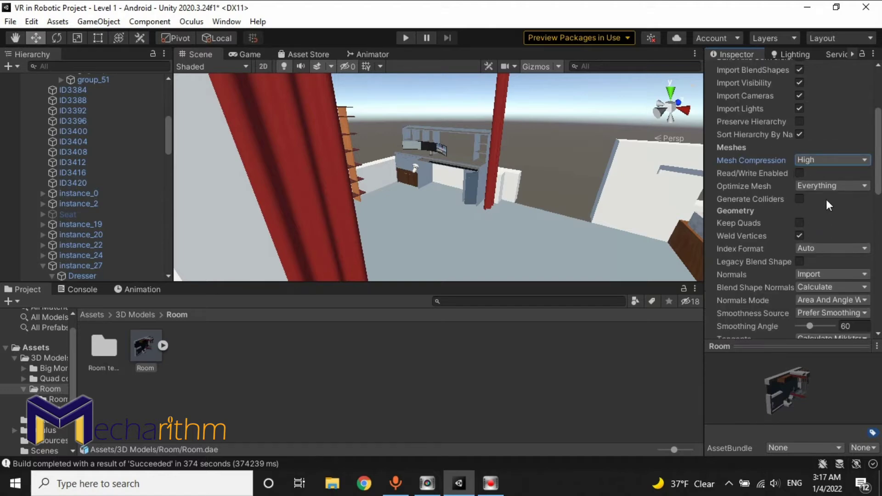
scroll(855, 276, "down", 5)
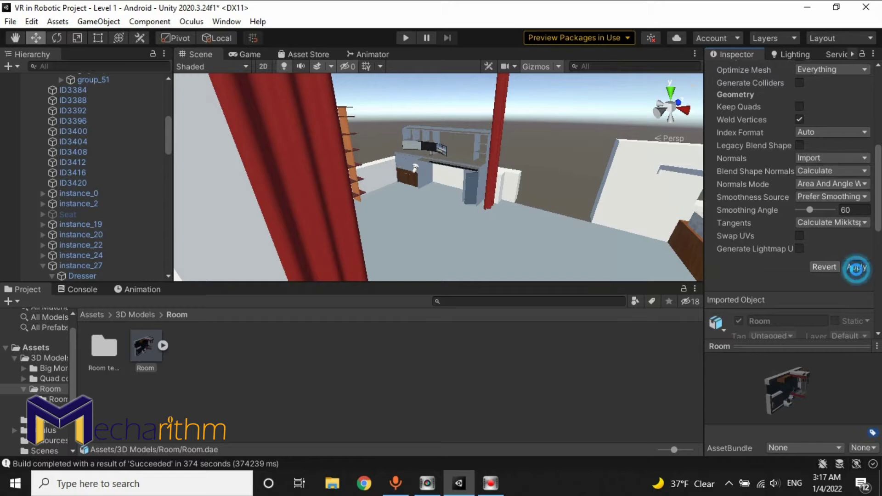
left_click(856, 267)
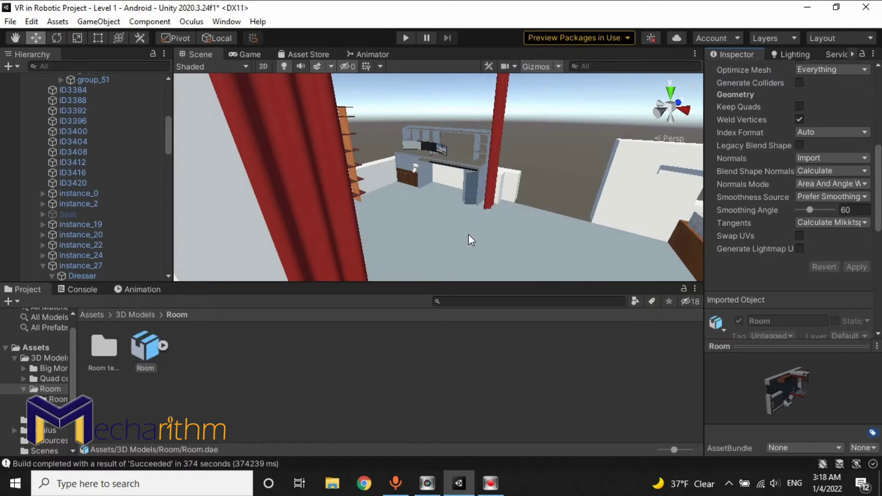
- Examine the room's geometry in the Wireframe draw mode and return the scene view to Shaded
right_click_drag(489, 193, 127, 300)
right_click_drag(488, 232, 517, 42)
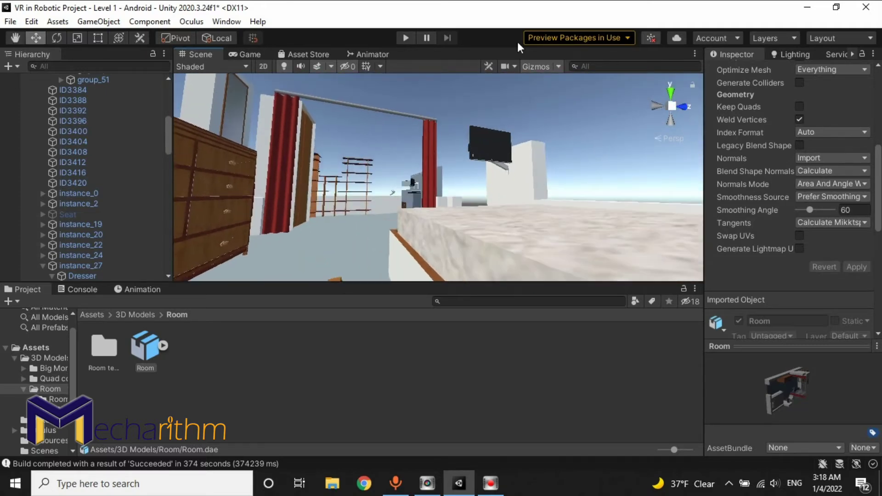
left_click(206, 65)
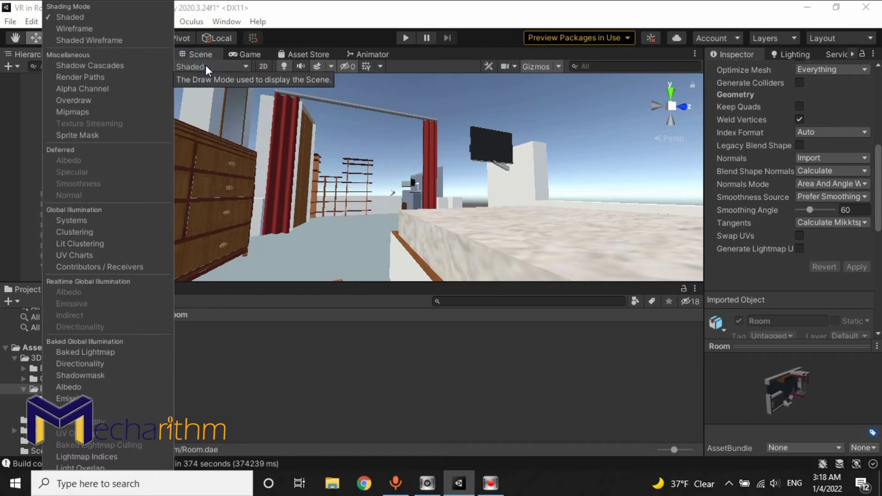
left_click(63, 32)
mouse_move(528, 226)
right_mouse_down()
mouse_move(248, 229)
mouse_move(476, 253)
mouse_move(502, 211)
mouse_move(476, 205)
mouse_move(458, 211)
mouse_move(698, 255)
mouse_move(819, 245)
mouse_move(831, 213)
mouse_move(153, 230)
mouse_move(237, 238)
mouse_move(483, 291)
mouse_move(452, 293)
mouse_move(399, 255)
mouse_move(255, 232)
mouse_move(220, 311)
mouse_move(249, 310)
mouse_move(18, 352)
mouse_move(68, 310)
mouse_move(335, 240)
mouse_move(638, 214)
right_mouse_up()
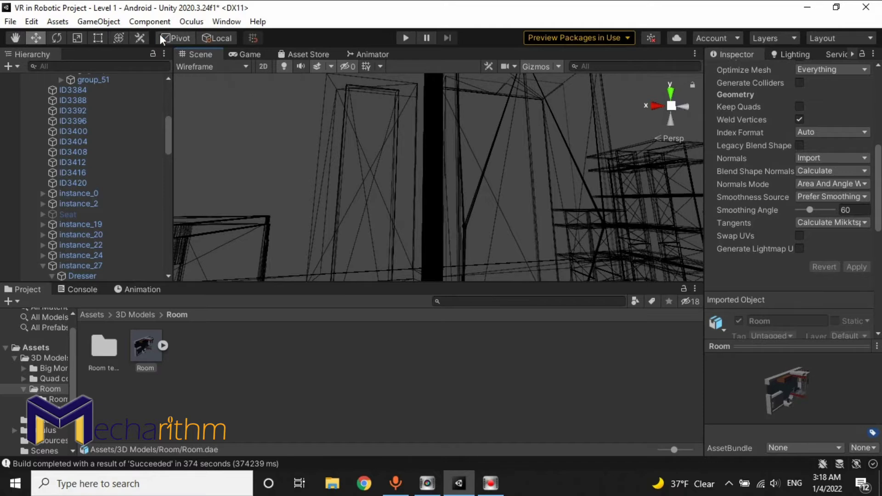
left_click(217, 66)
left_click(91, 19)
- Select the red curtain object Component_10 and deactivate it in the scene
mouse_move(204, 103)
right_mouse_down()
mouse_move(575, 79)
mouse_move(584, 142)
mouse_move(606, 175)
mouse_move(484, 193)
right_mouse_up()
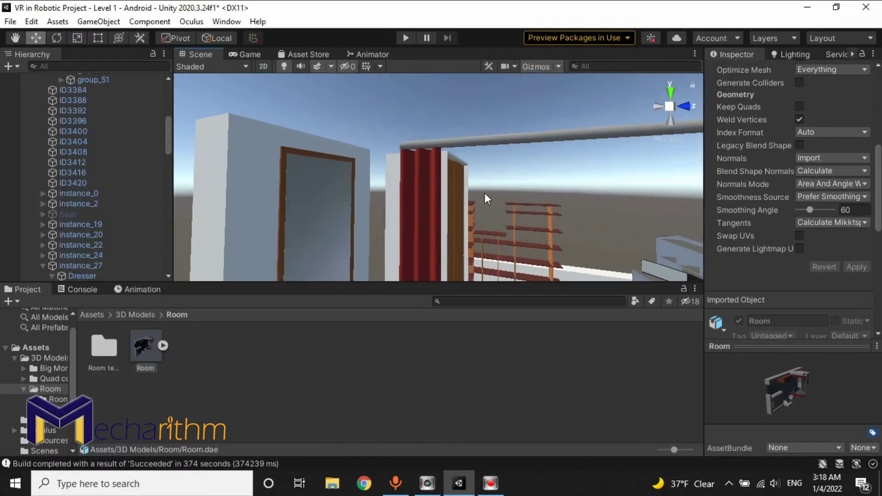
left_click(427, 192)
left_click(427, 179)
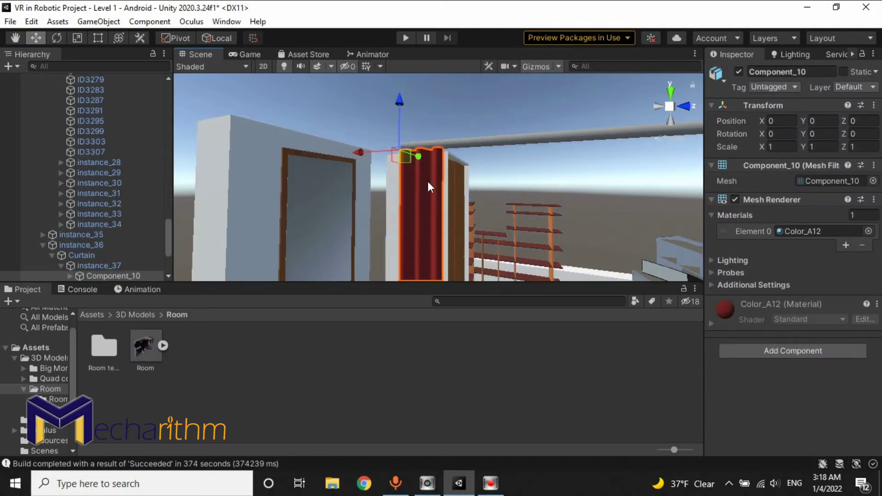
right_click_drag(393, 202, 531, 227)
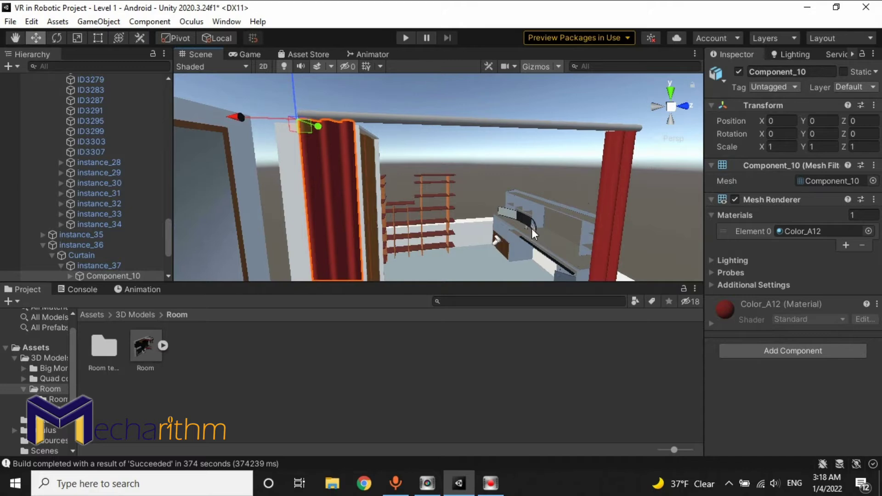
left_click(738, 73)
- Select the curtain rod Component_9 and deactivate it in the scene
left_click(486, 122)
left_click(482, 122)
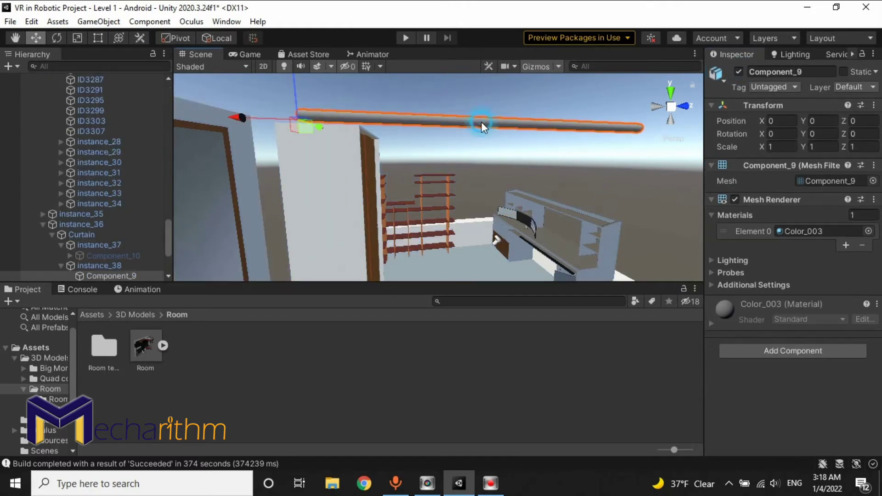
left_click(581, 114)
right_click_drag(541, 118, 433, 147)
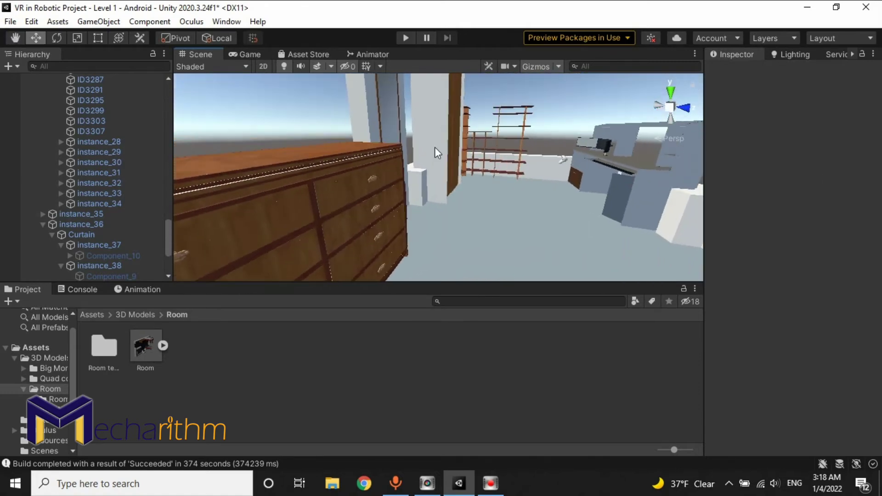
- Collapse the expanded Room object and its child groups in the hierarchy, and save the Level 1 scene
scroll(79, 205, "up", 15)
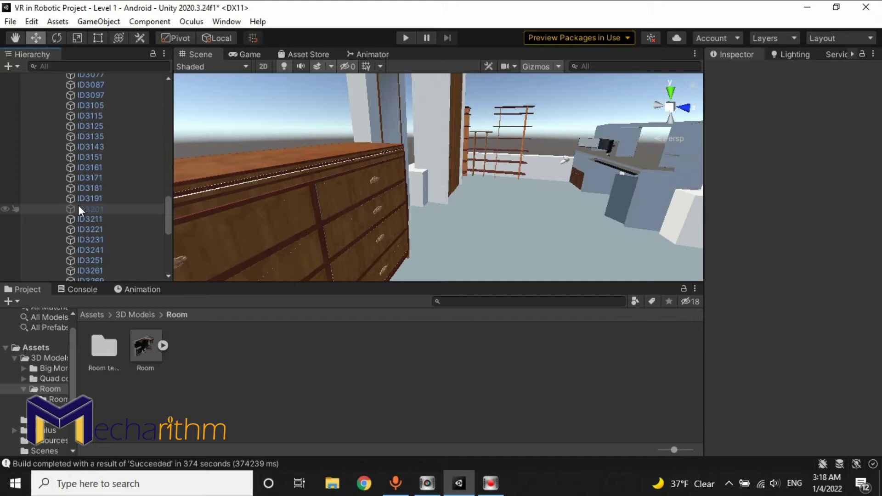
scroll(42, 260, "down", 4)
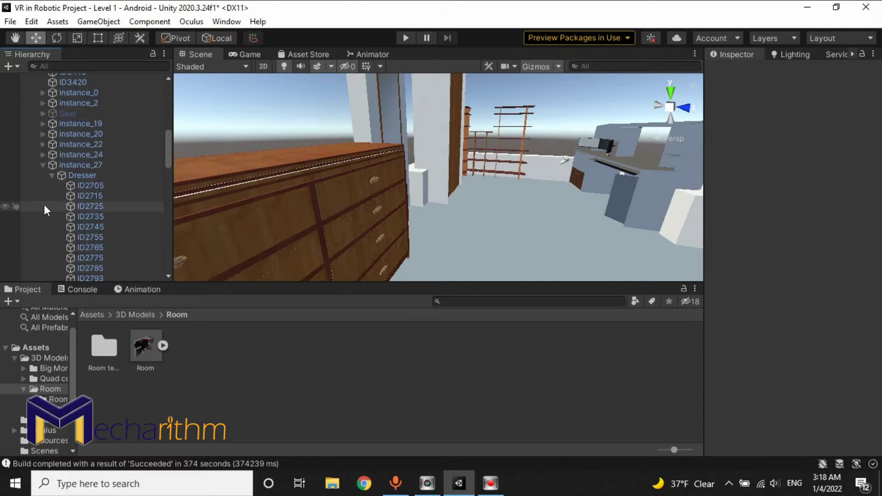
left_click(43, 165)
scroll(45, 166, "up", 10)
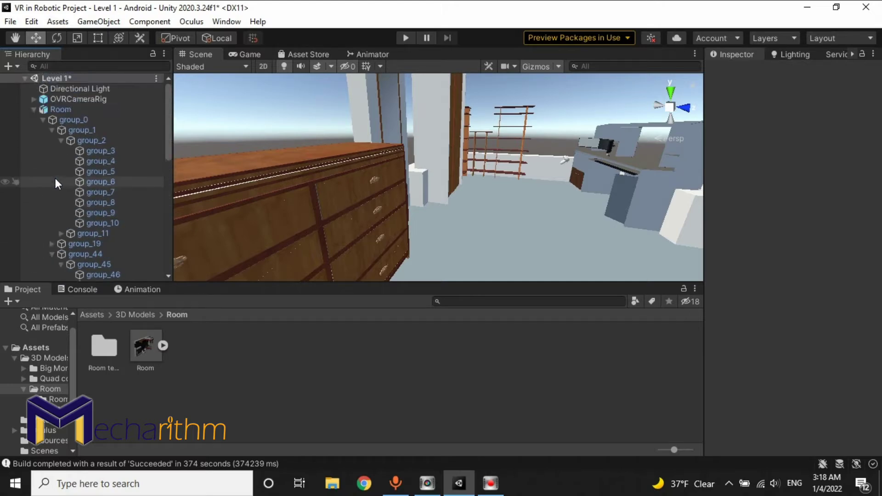
left_click(41, 118)
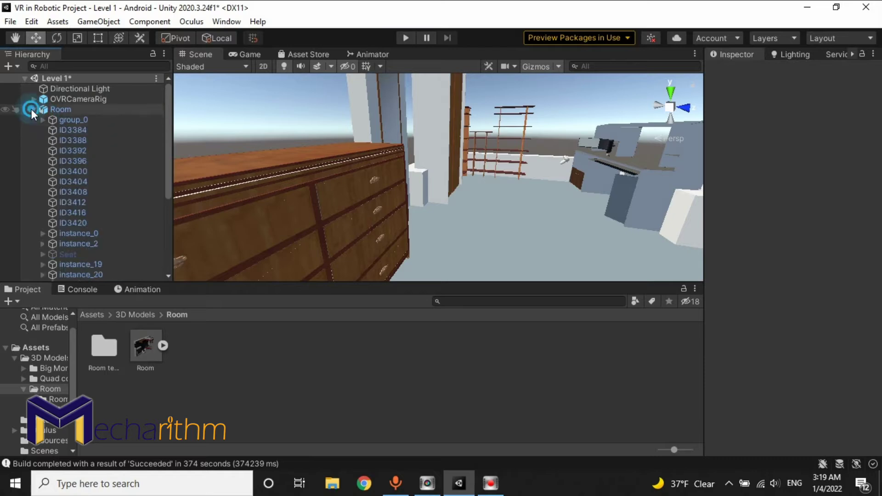
left_click(34, 109)
key("ctrl+s")
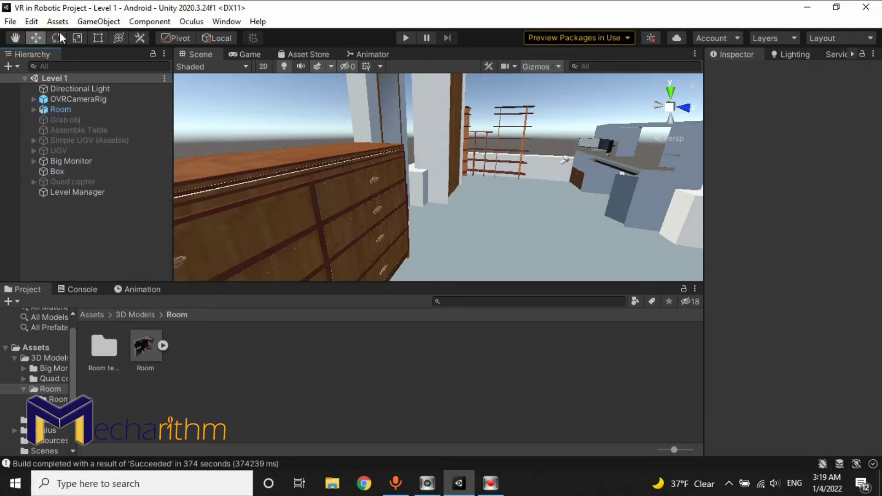
- Open the project's Quality settings, review the Ultra level's options, and select the Medium quality level for editing
left_click(31, 22)
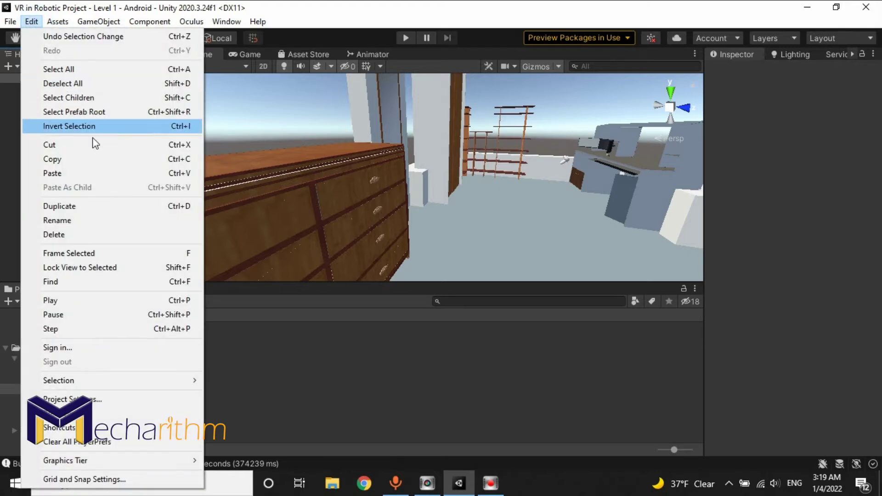
left_click(65, 399)
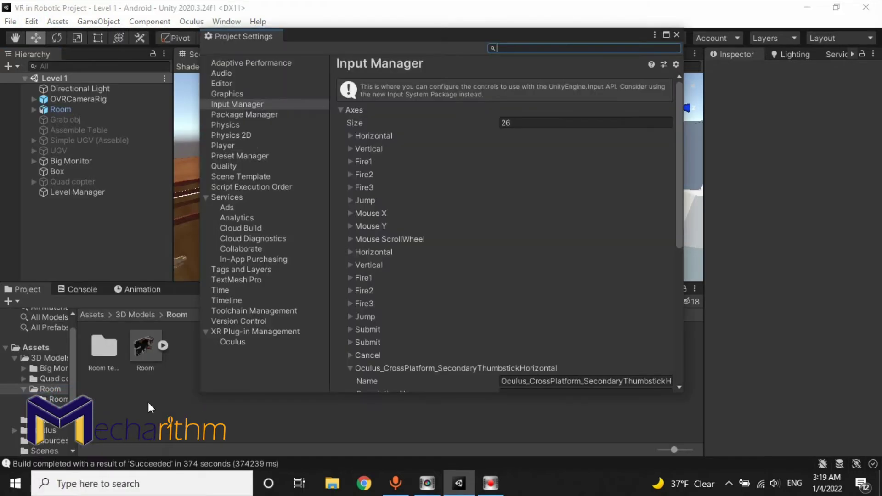
left_click(204, 198)
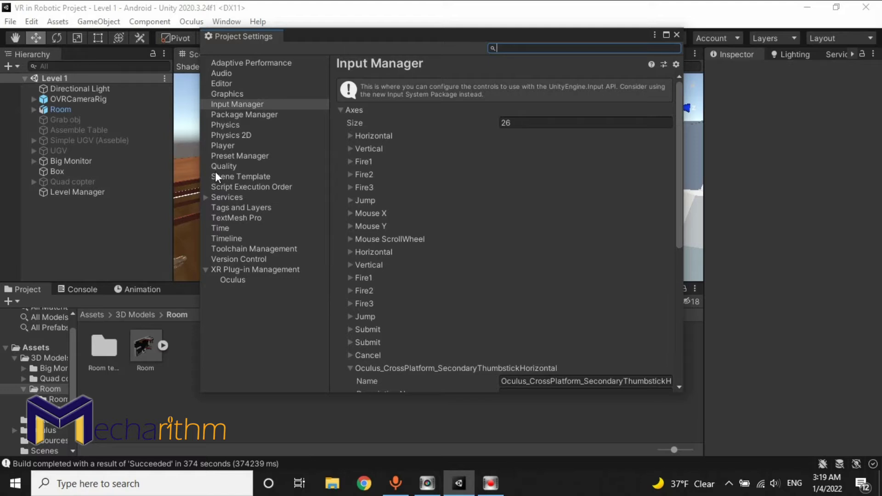
left_click(219, 166)
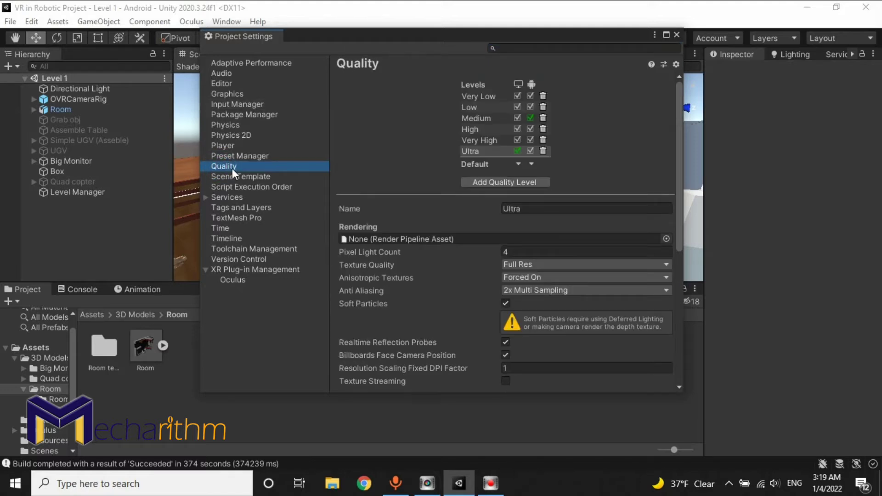
scroll(562, 213, "down", 3)
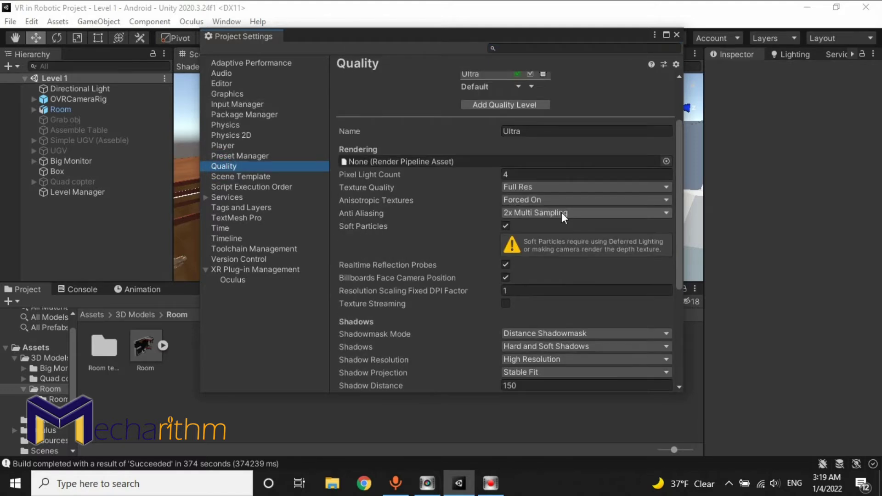
scroll(566, 248, "down", 3)
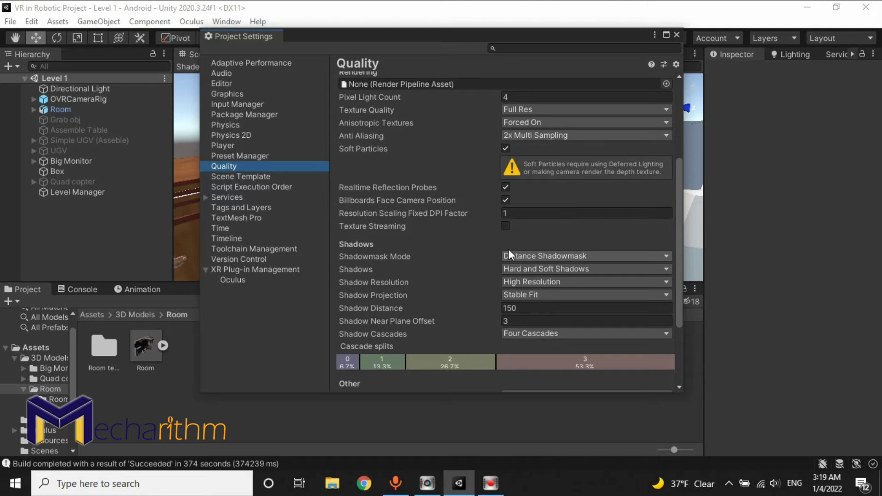
scroll(472, 251, "up", 6)
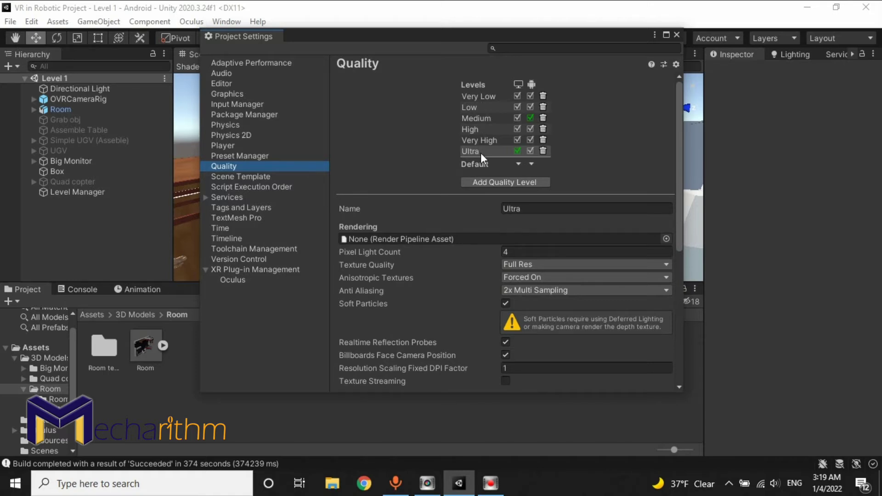
scroll(512, 226, "down", 2)
scroll(495, 231, "up", 2)
left_click(478, 117)
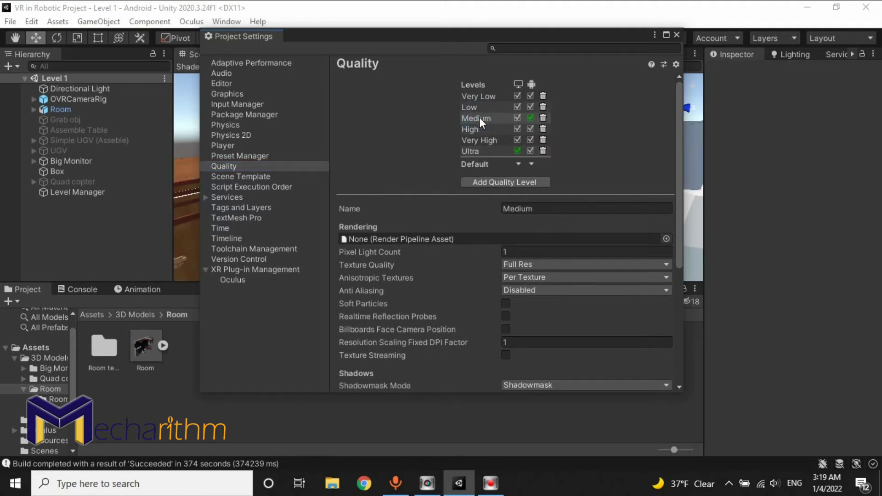
- Review the Medium level's rendering, shadow and other options, and set its Texture Quality to Half Res
left_click_drag(345, 37, 459, 54)
scroll(558, 258, "down", 2)
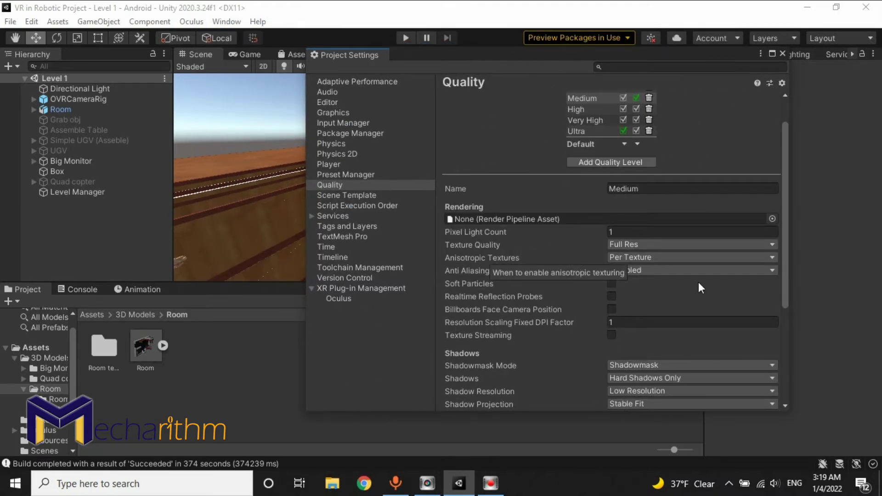
scroll(664, 307, "down", 2)
scroll(619, 278, "down", 3)
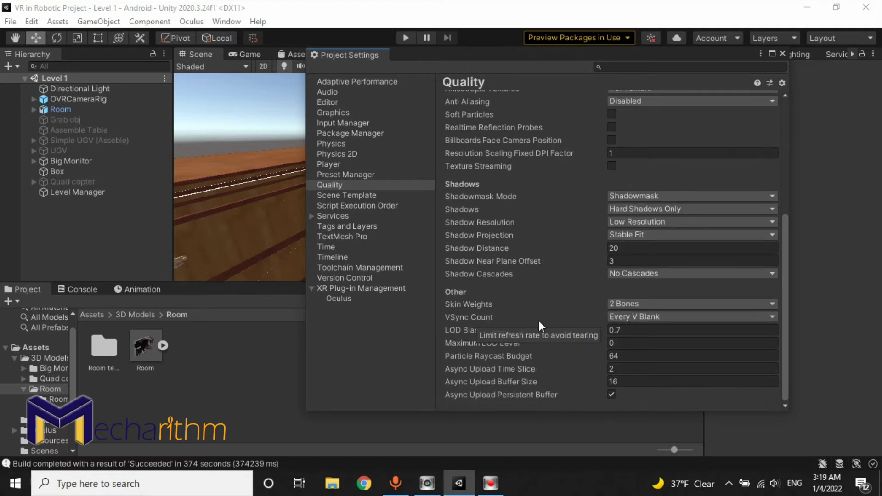
scroll(540, 323, "up", 3)
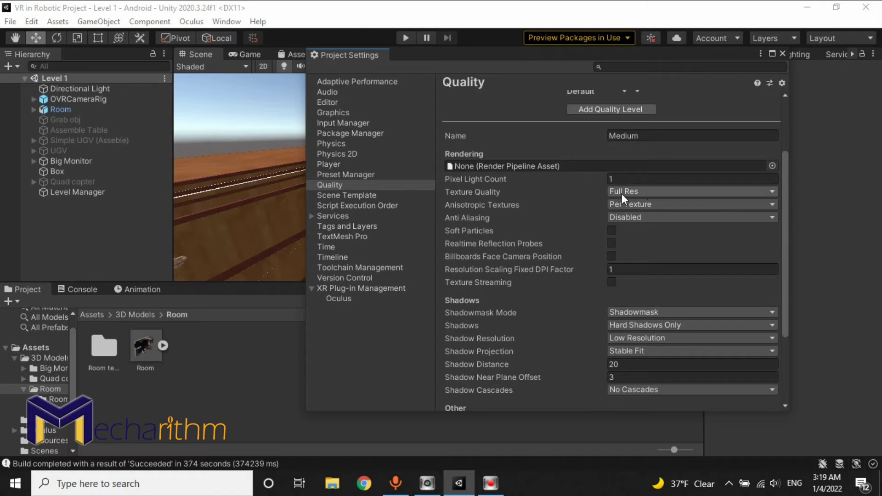
left_click(640, 192)
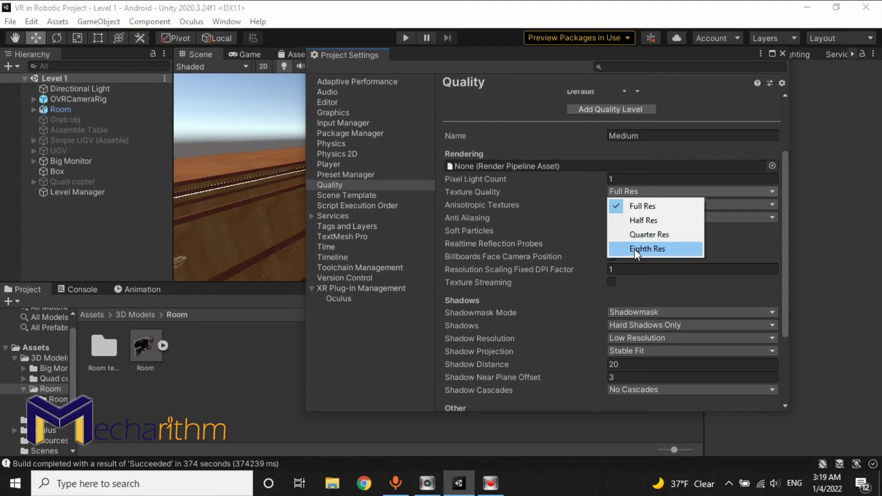
left_click(638, 220)
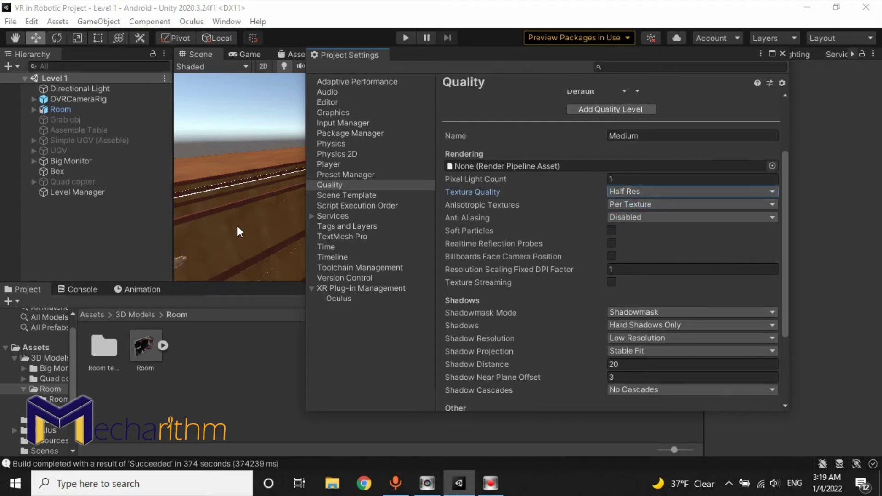
- Compare the Medium level's Full Res and Eighth Res texture qualities in the scene, returning the setting to Half Res
left_click(638, 194)
left_click(635, 208)
left_click(673, 193)
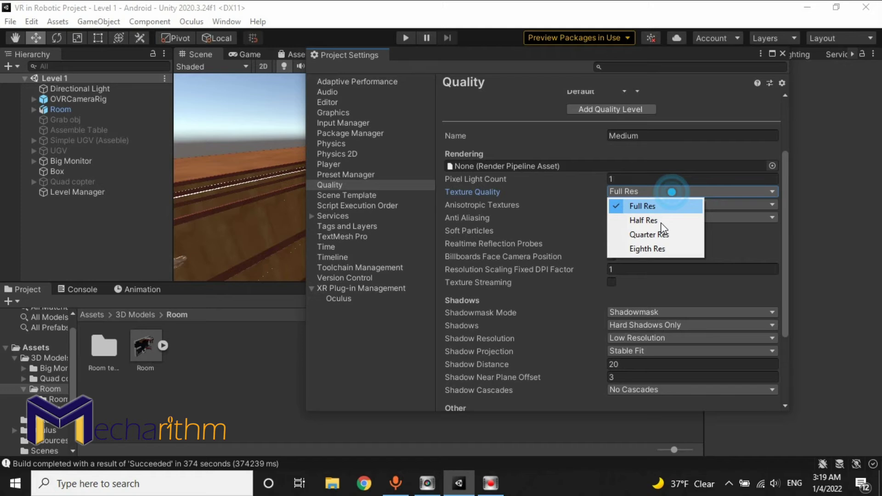
left_click(647, 247)
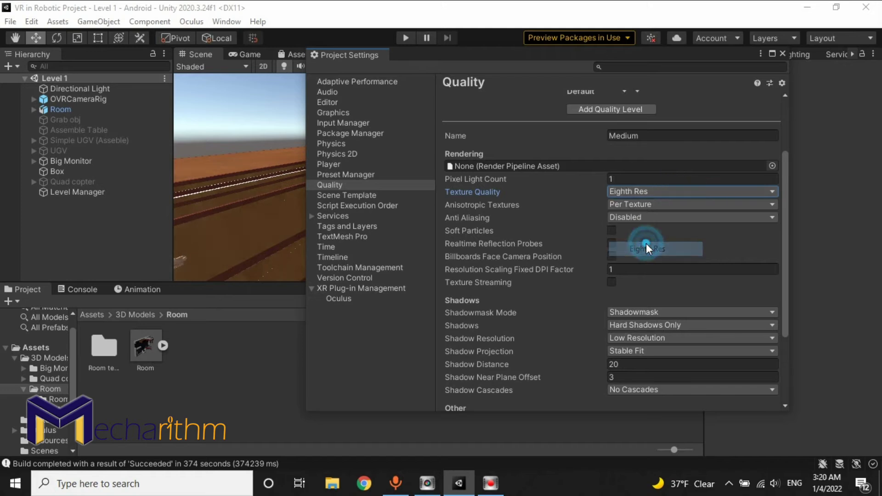
left_click(636, 191)
left_click(629, 222)
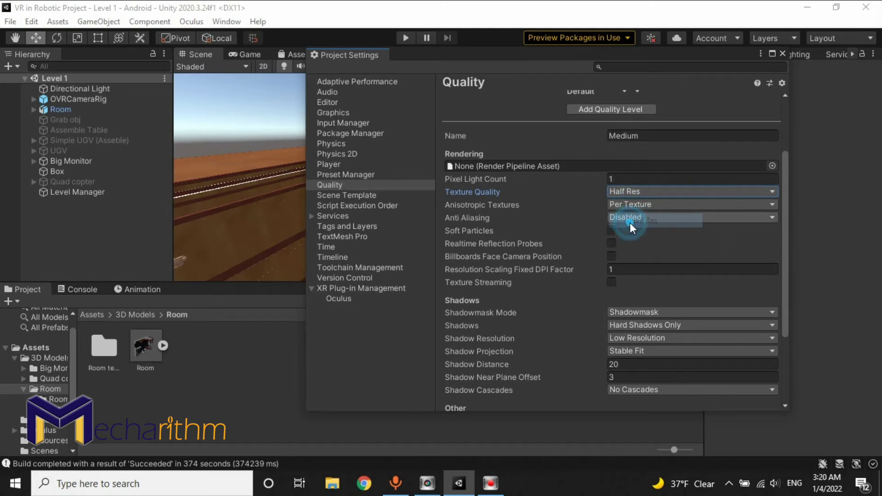
left_click_drag(426, 51, 606, 62)
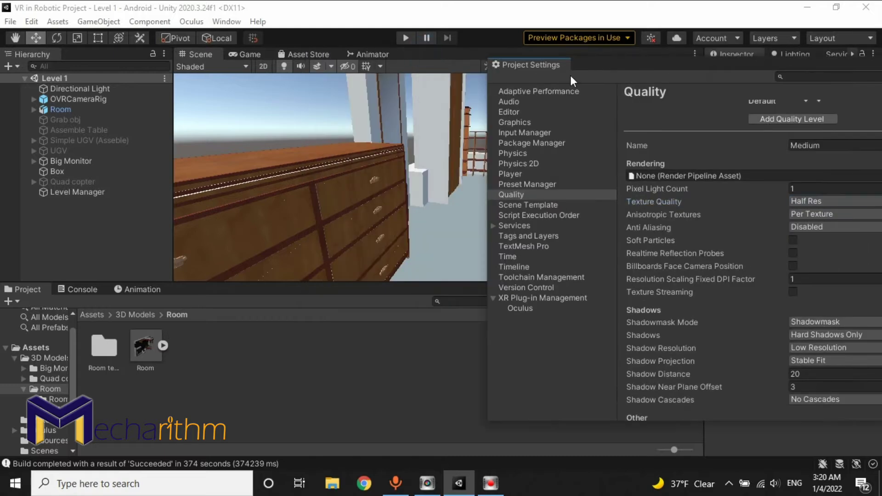
right_click_drag(478, 179, 443, 74)
left_click_drag(591, 67, 338, 59)
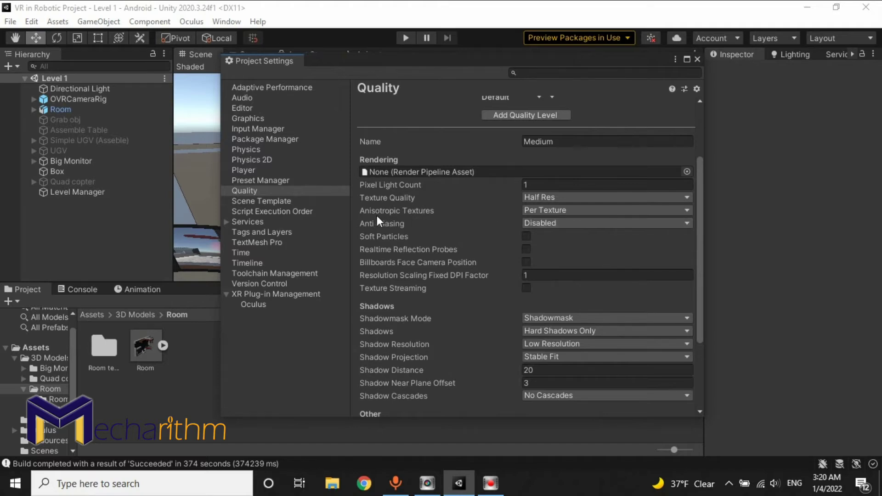
- Disable Anisotropic Textures and set Shadows to Disable Shadows for the Medium quality level
left_click(539, 210)
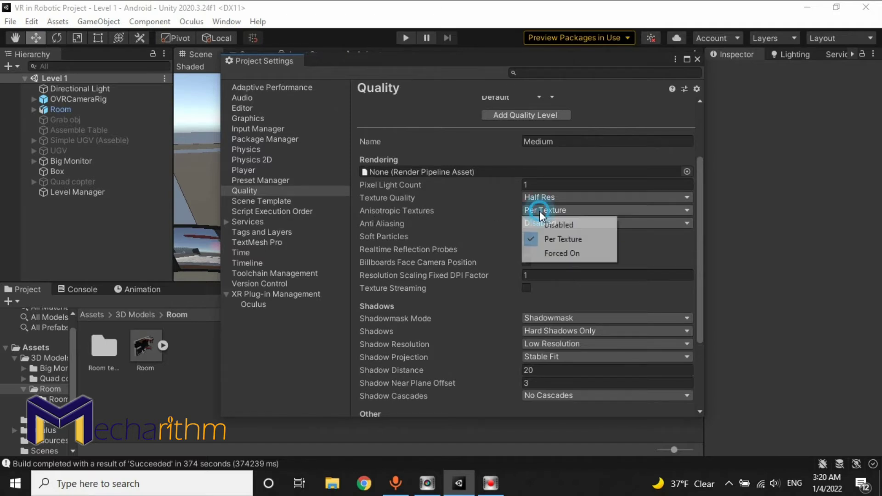
left_click(564, 223)
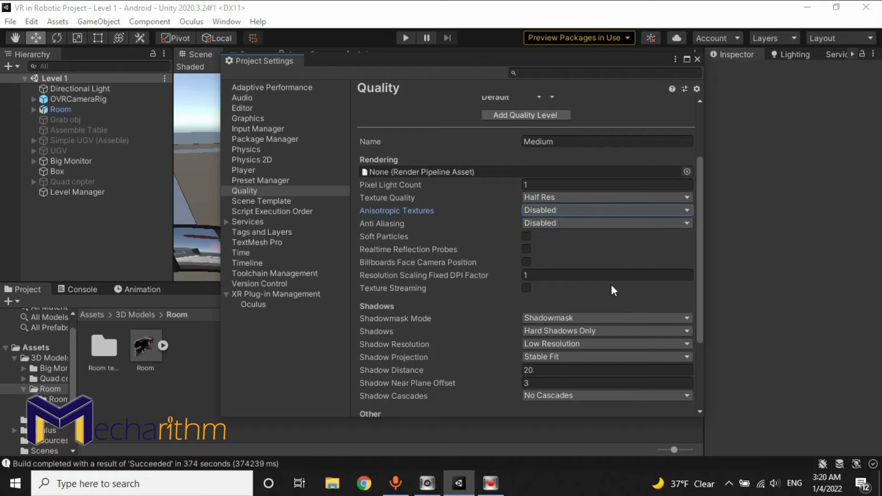
scroll(609, 285, "down", 5)
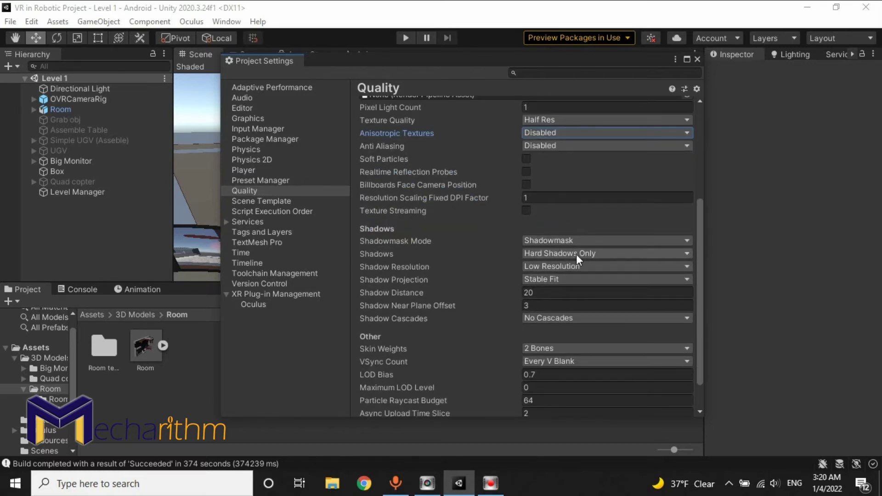
left_click(576, 255)
left_click(576, 270)
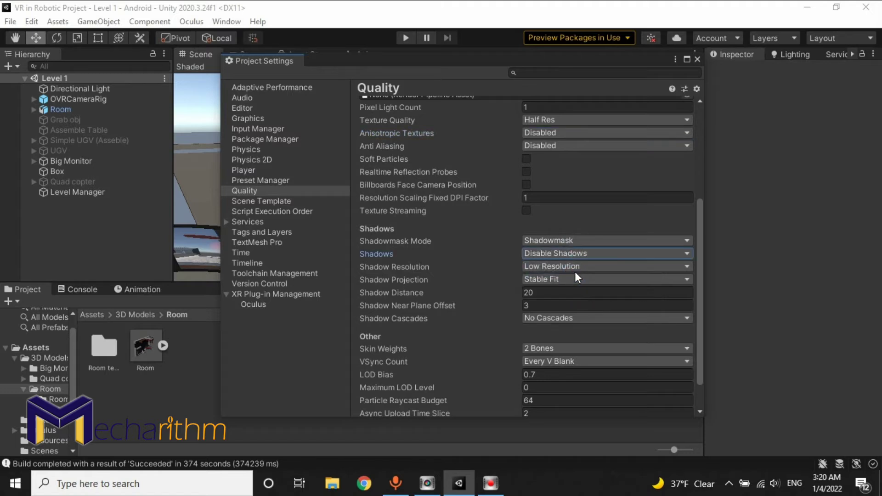
- Set the Medium level's Skin Weights to Unlimited and its VSync Count to Don't Sync
scroll(610, 312, "down", 2)
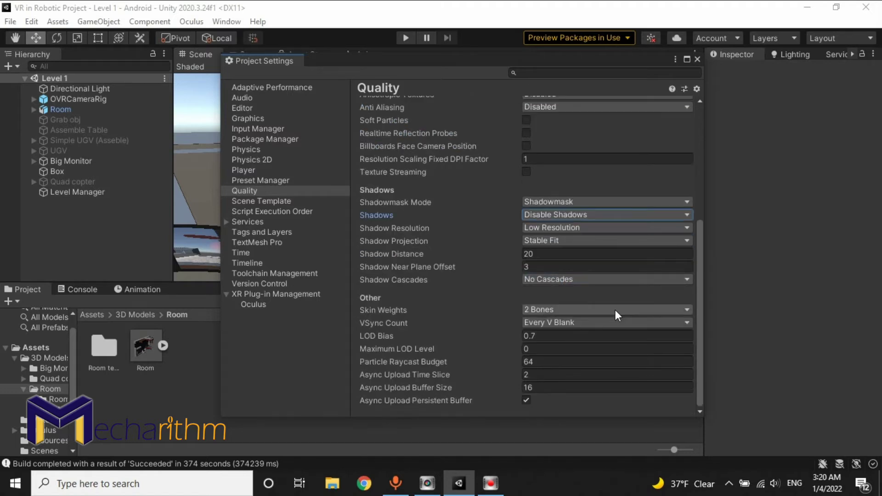
left_click(548, 310)
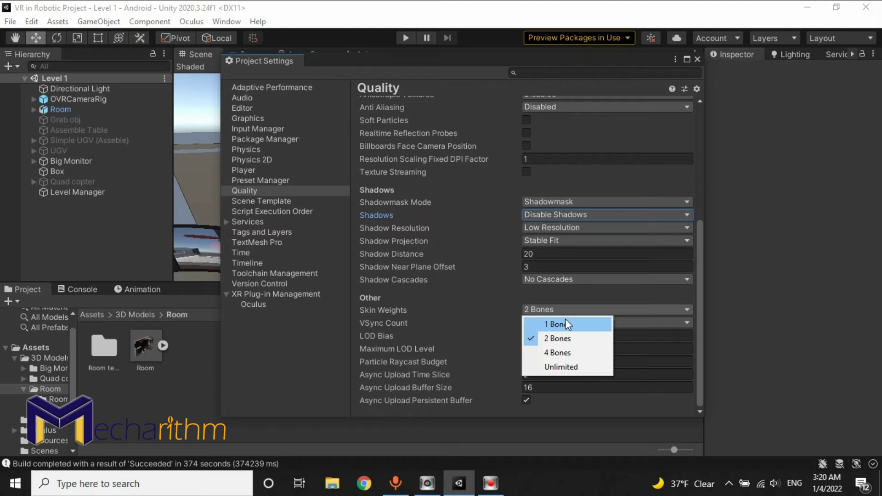
left_click(559, 367)
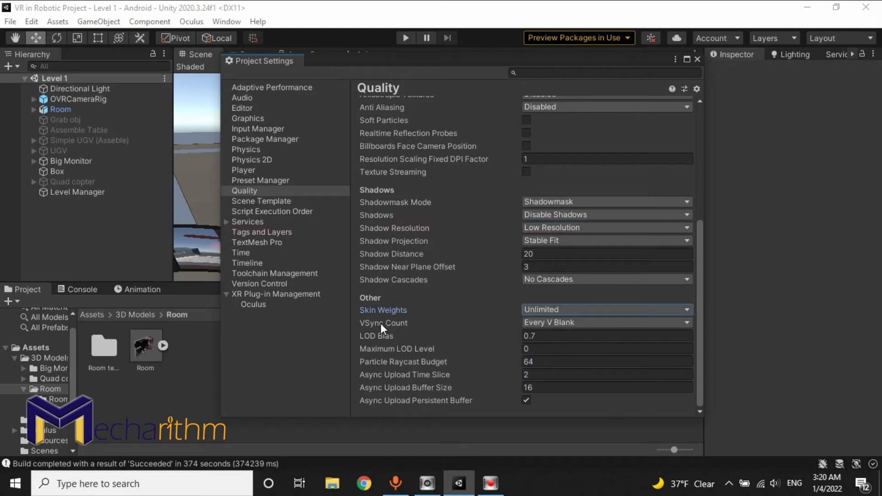
left_click(580, 324)
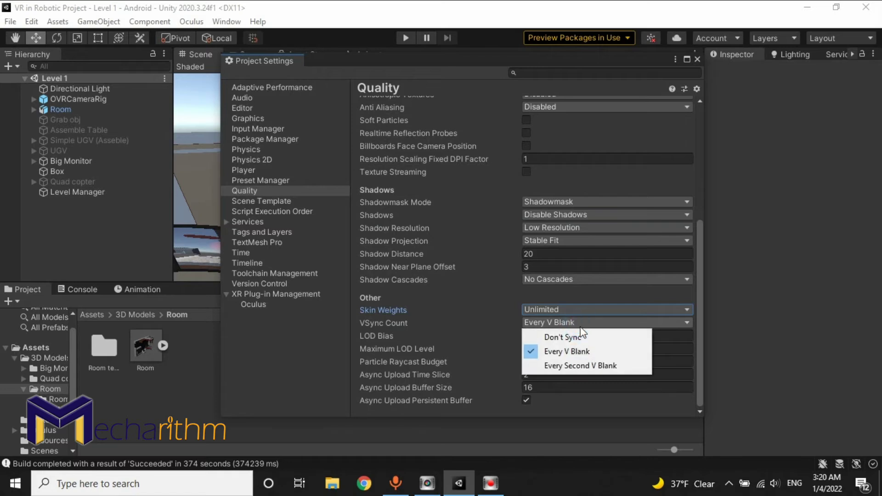
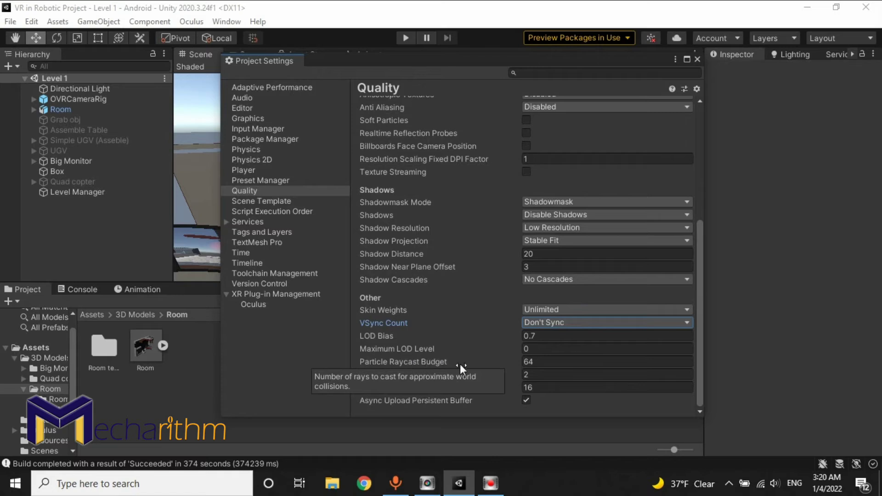
- Set the Medium level's Particle Raycast Budget to 16 and review the level's remaining quality options
left_click(551, 362)
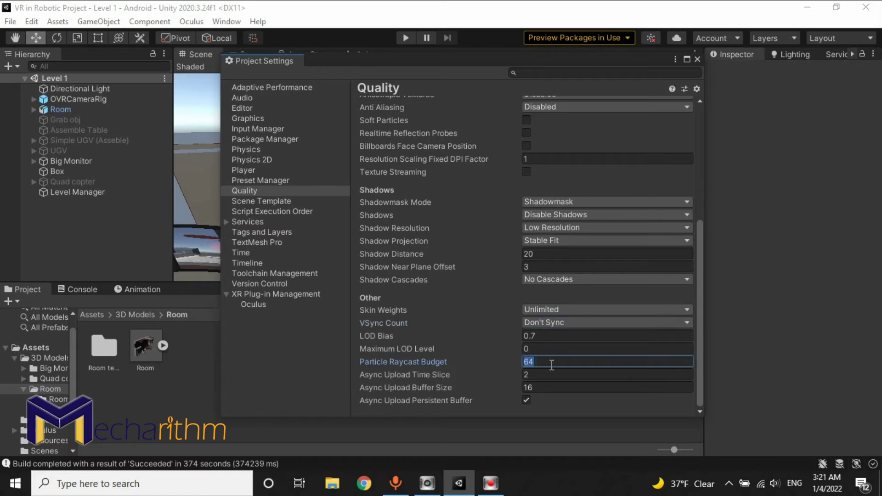
type("16")
scroll(599, 205, "up", 8)
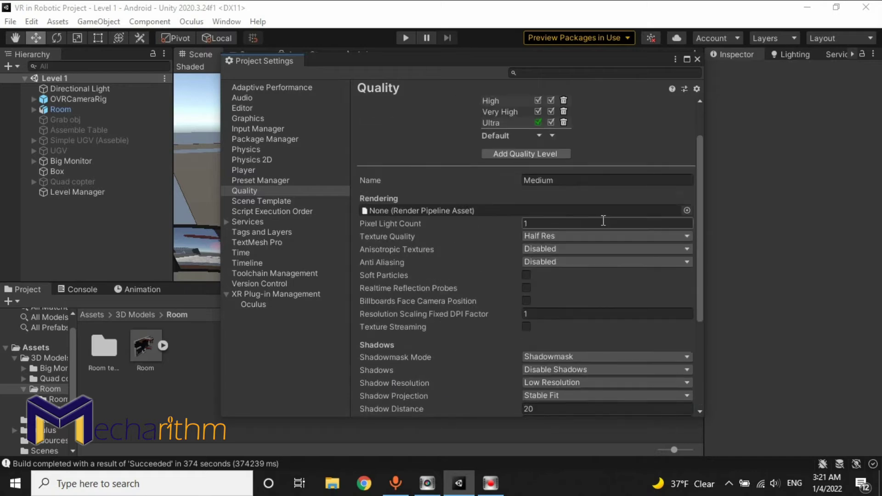
scroll(603, 221, "up", 2)
scroll(603, 220, "down", 10)
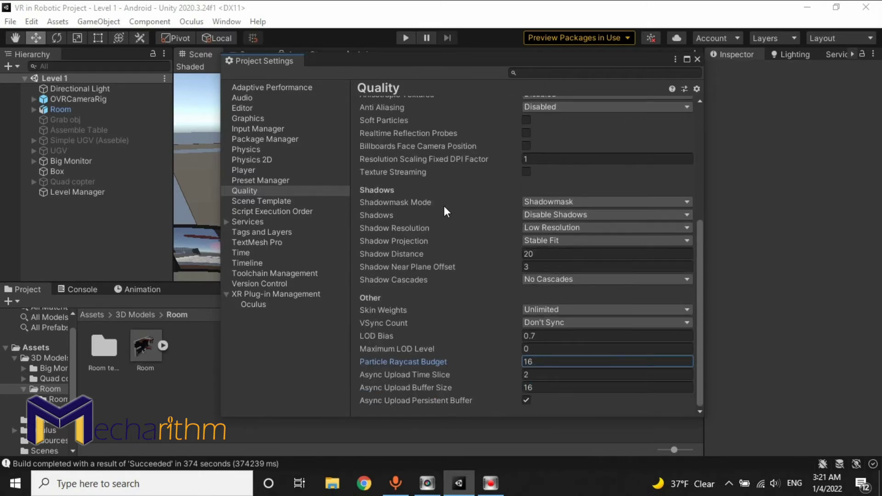
- Open the project's Time settings and set the Fixed Timestep to 0.01
left_click(247, 253)
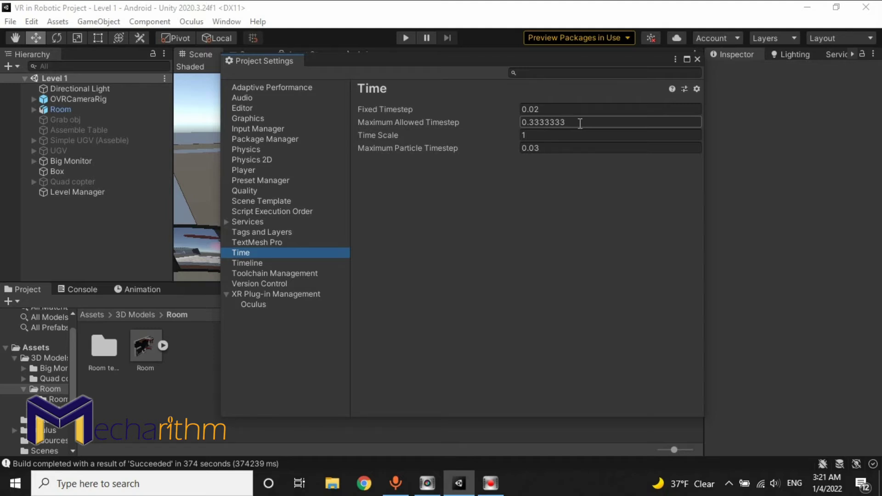
left_click(535, 110)
left_click_drag(535, 108, 541, 108)
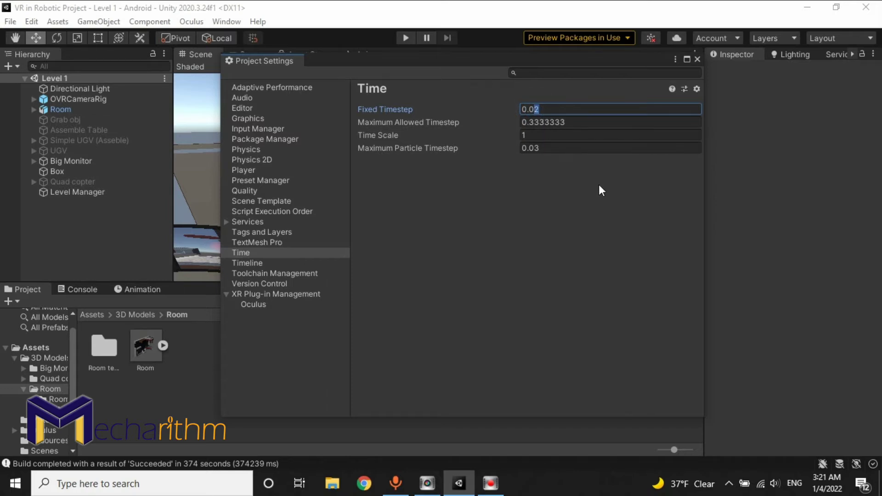
type("1")
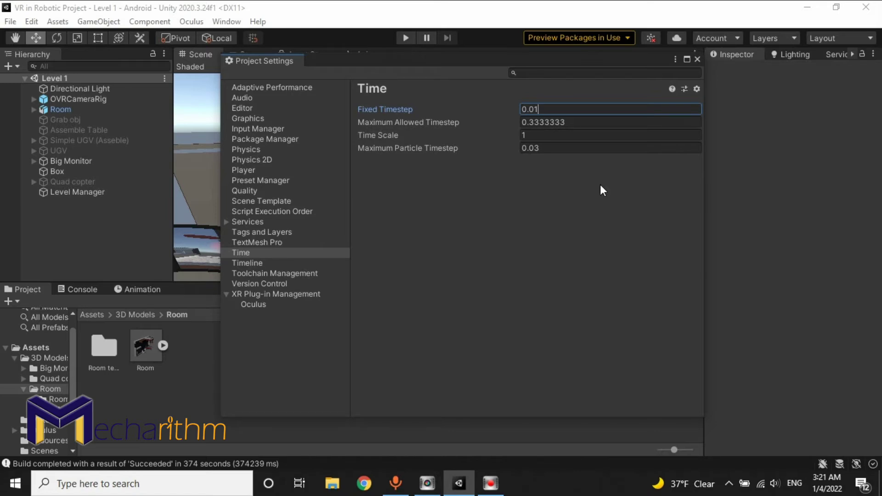
- Set the Maximum Allowed Timestep to 1 and close the project settings to view the room
left_click(570, 122)
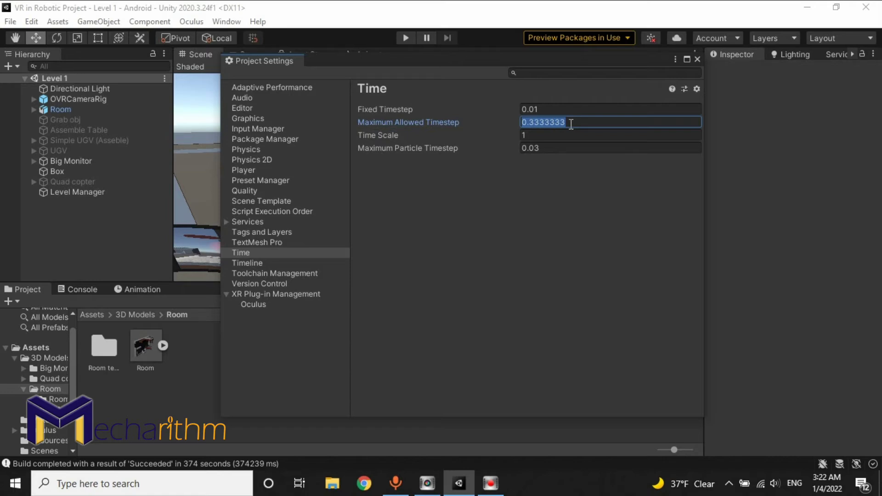
type("1")
left_click(696, 59)
right_click_drag(337, 171, 665, 212)
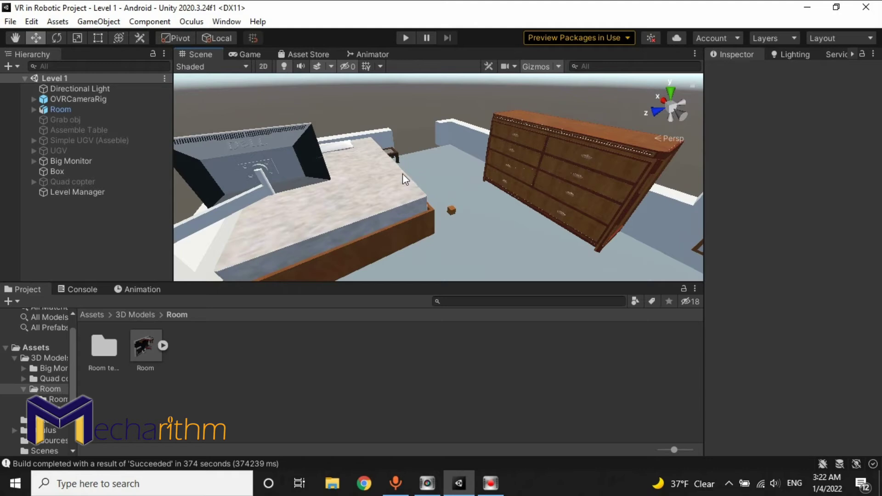
- Review the Directional Light's mode options and the scene's lighting, environment and realtime lightmap settings
left_click(103, 91)
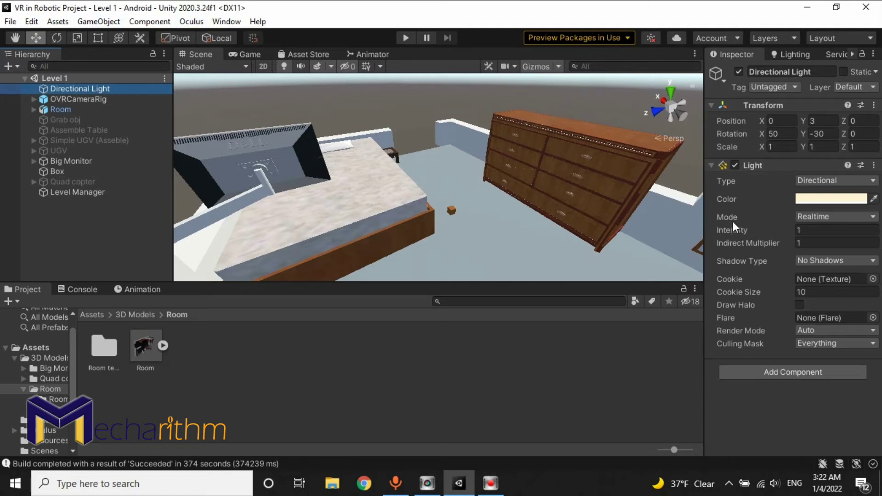
left_click(817, 214)
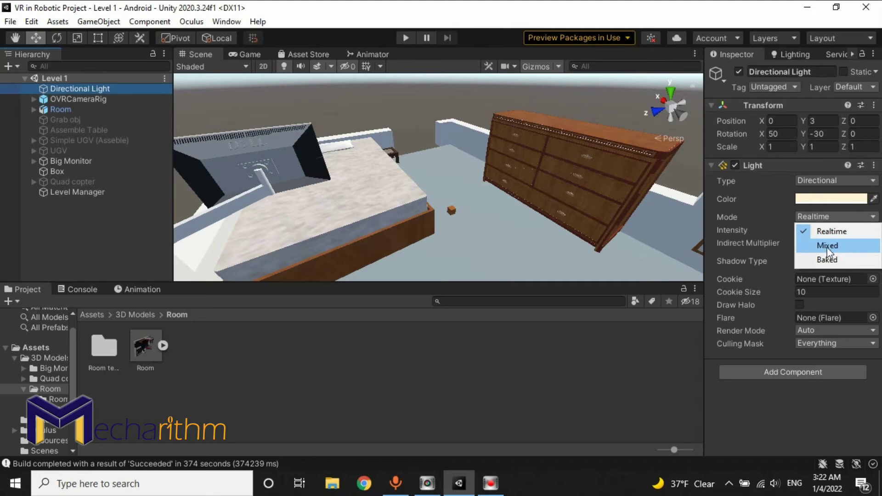
left_click(790, 57)
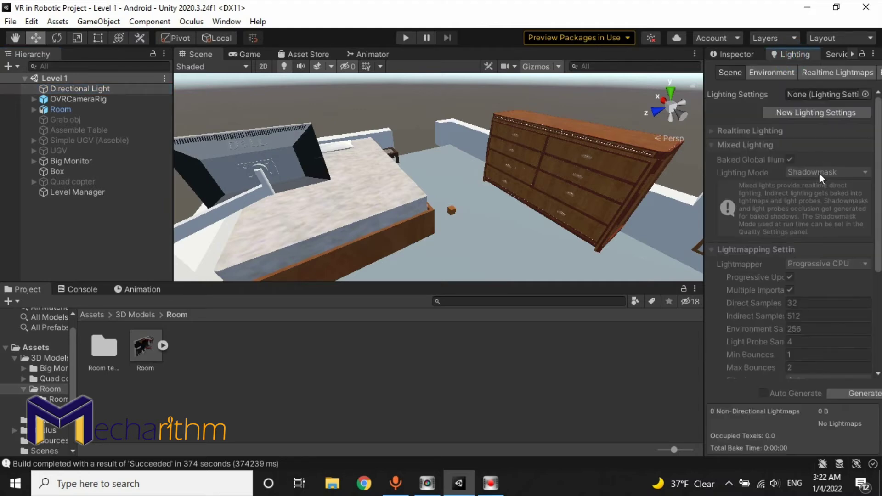
left_click(777, 74)
left_click(832, 76)
left_click(784, 73)
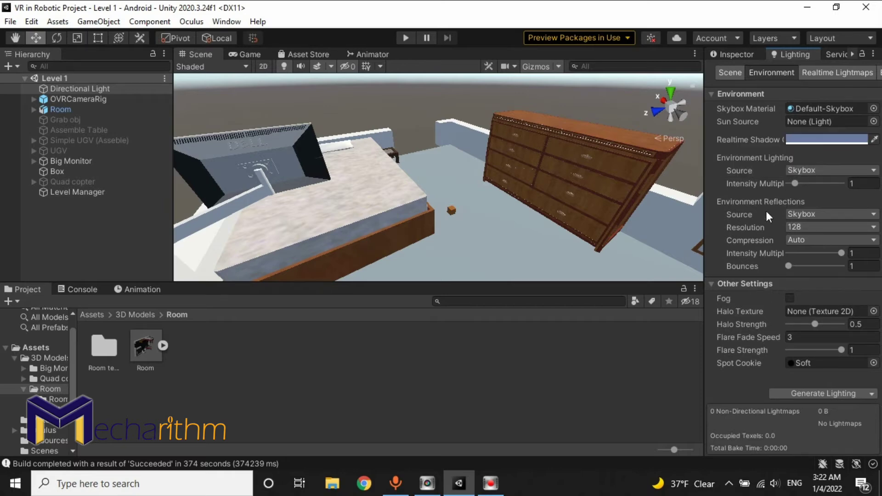
- Set the Directional Light's mode to Mixed, save the scene and check the console
left_click(724, 54)
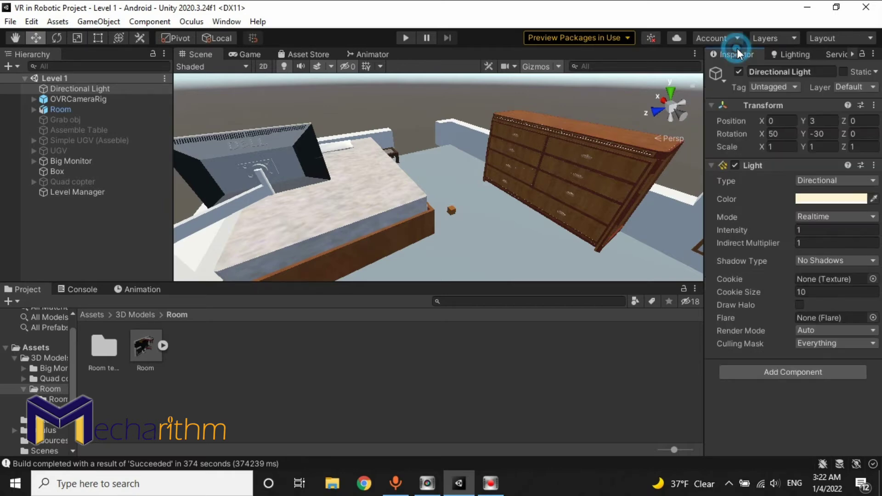
left_click(816, 217)
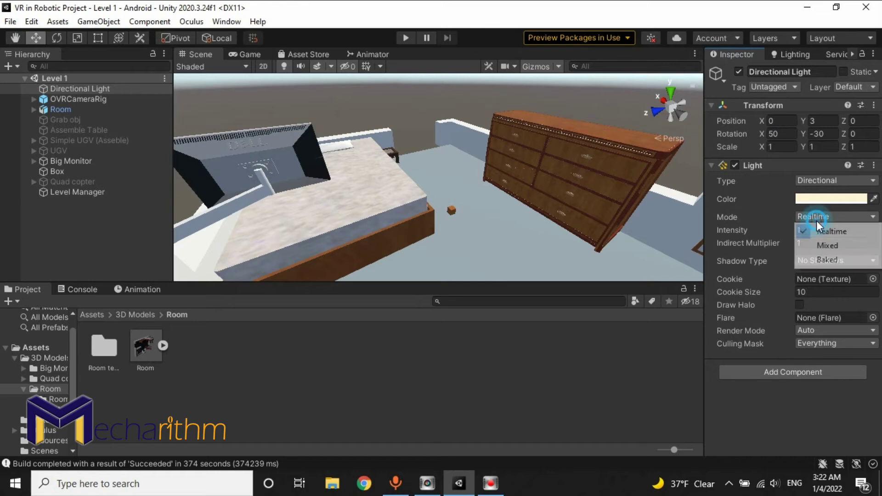
left_click(824, 245)
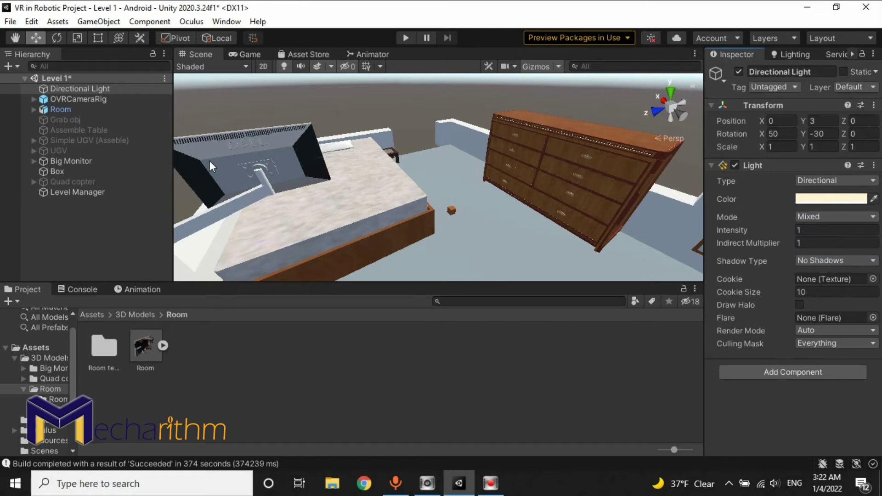
key("ctrl+s")
left_click(78, 289)
left_click(20, 288)
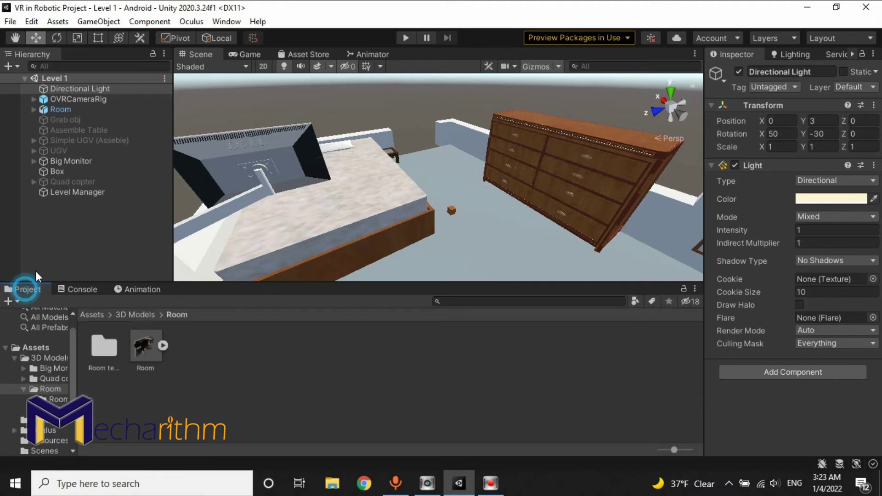
- Activate the Quad copter object in the scene and bring it into view
left_click(59, 230)
right_click_drag(365, 187, 553, 211)
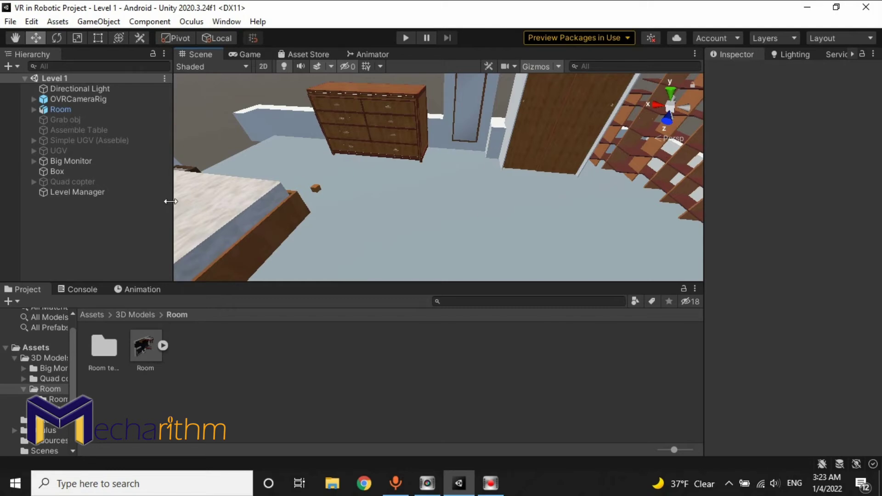
left_click(94, 182)
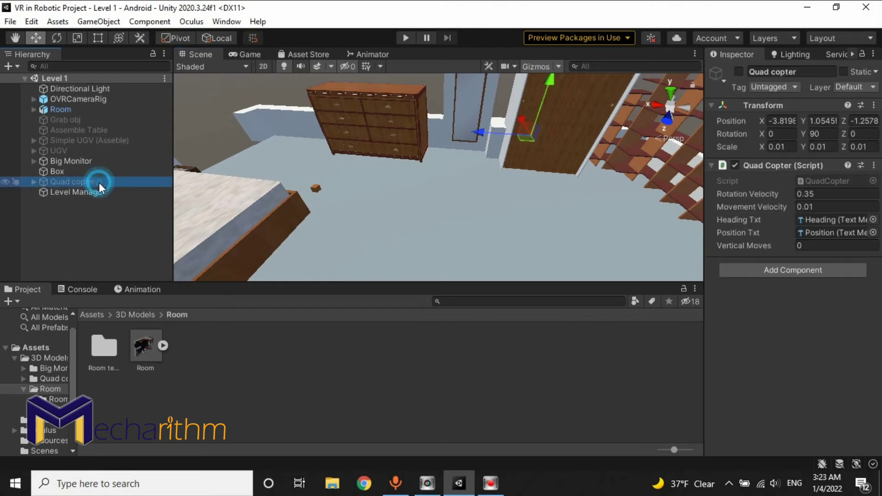
left_click(738, 72)
left_click(87, 237)
right_click_drag(436, 193, 381, 213)
right_click_drag(419, 140, 415, 177)
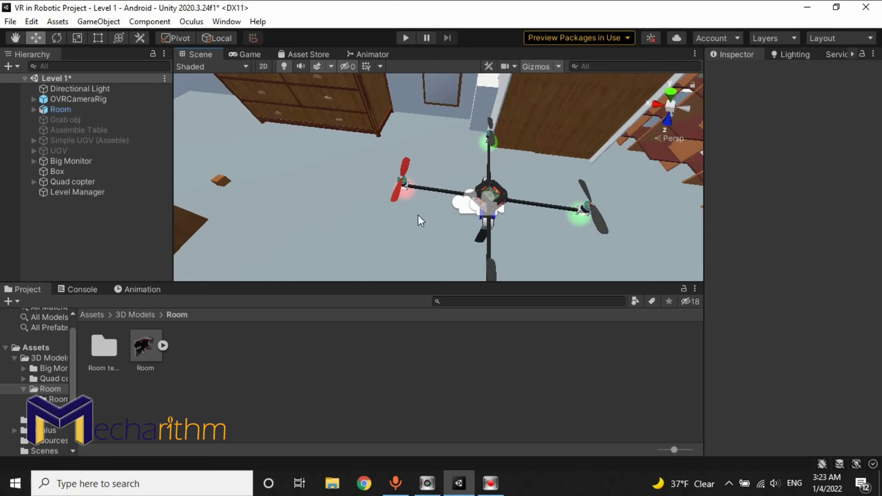
- Inspect the quadcopter's Prop Gray Back propeller up close and open the Textures folder in the project assets
left_click(34, 181)
scroll(83, 244, "down", 2)
left_click(79, 246)
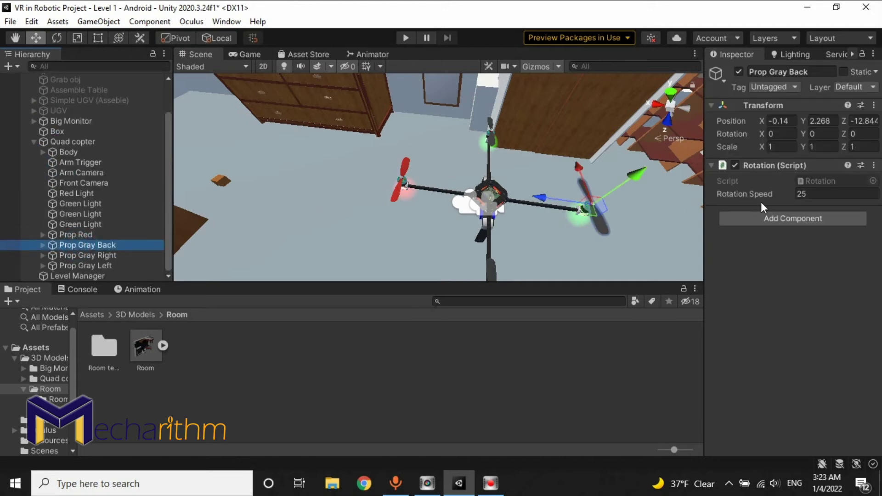
mouse_move(535, 214)
left_mouse_down("alt")
mouse_move(602, 208)
mouse_move(517, 199)
mouse_move(544, 203)
left_mouse_up("alt")
scroll(544, 203, "down", 5)
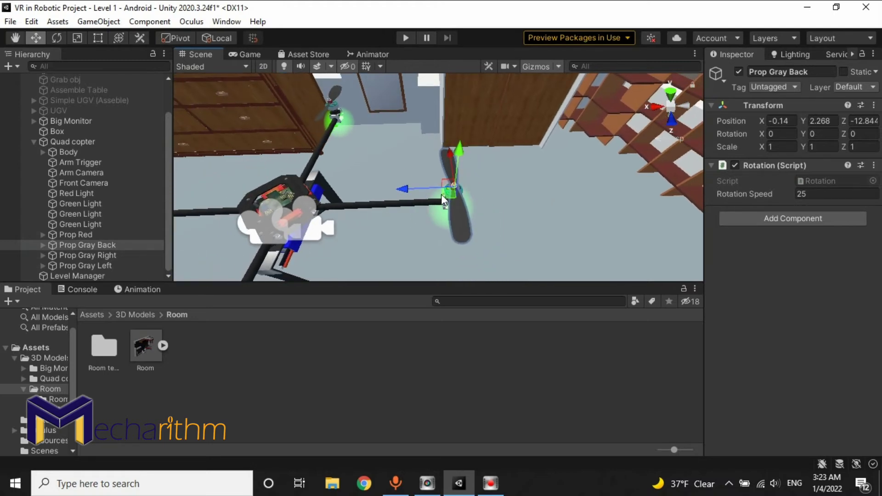
scroll(443, 199, "up", 3)
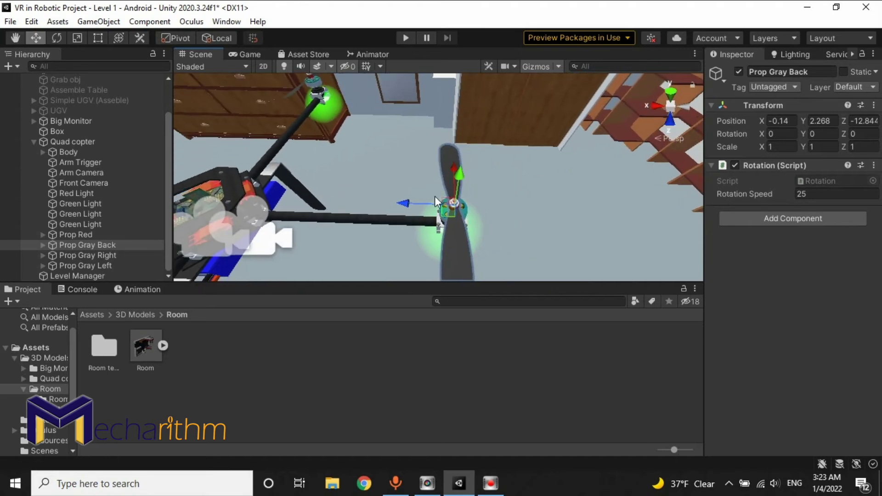
left_click(93, 314)
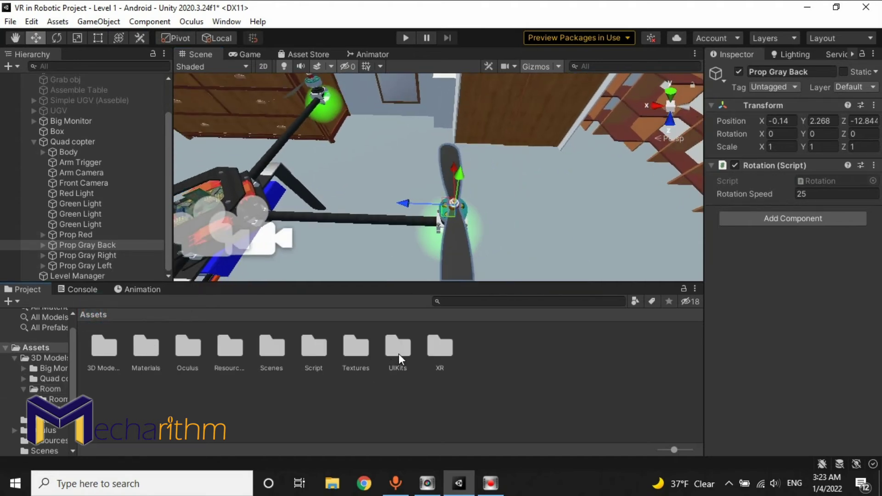
double_click(352, 348)
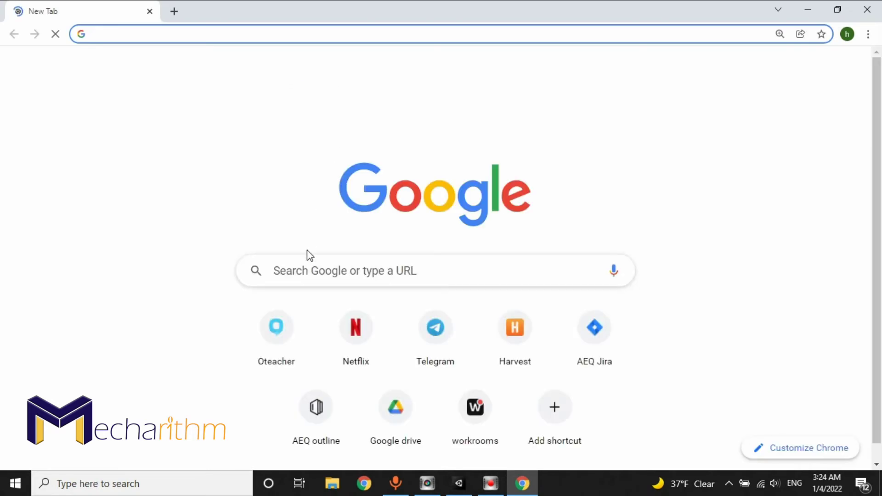
- Switch to Chrome and search Google Images for "transparent rotor"
left_click(306, 264)
type("roto")
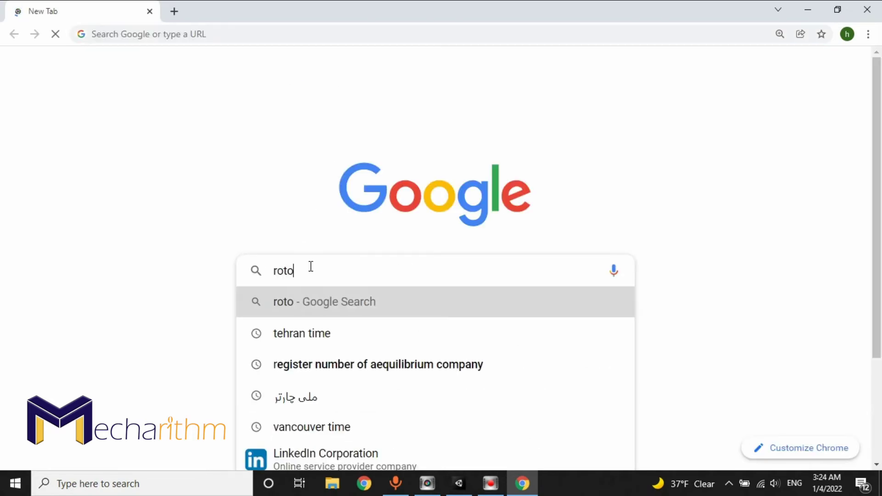
type("r tr")
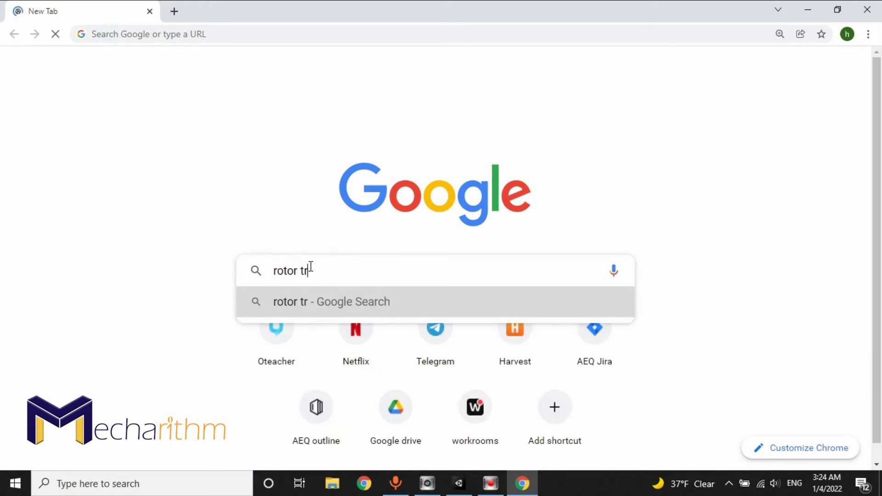
type("ansparent")
key("Down")
key("Return")
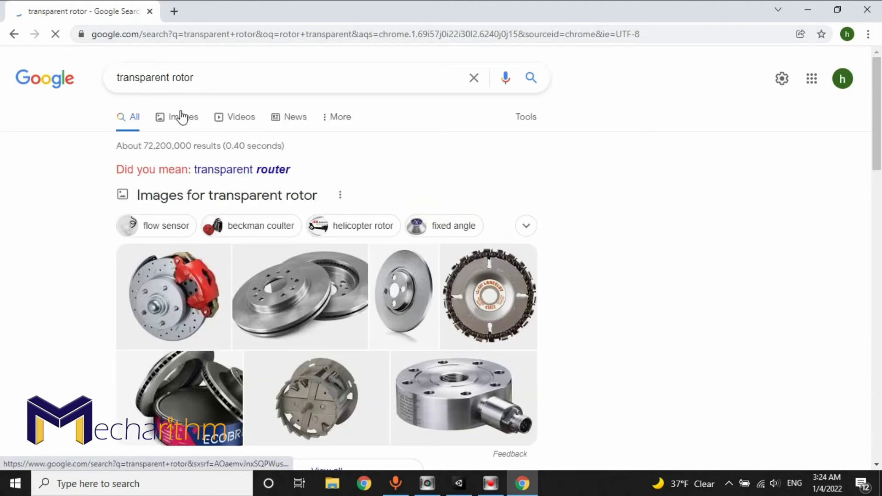
left_click(184, 113)
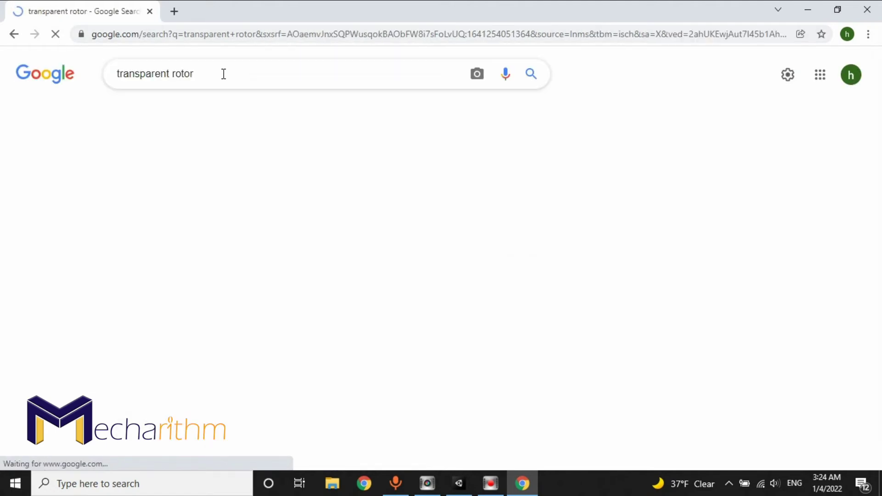
- Look through the rotor image results for a picture suitable as a propeller texture
scroll(799, 257, "down", 5)
scroll(799, 257, "down", 7)
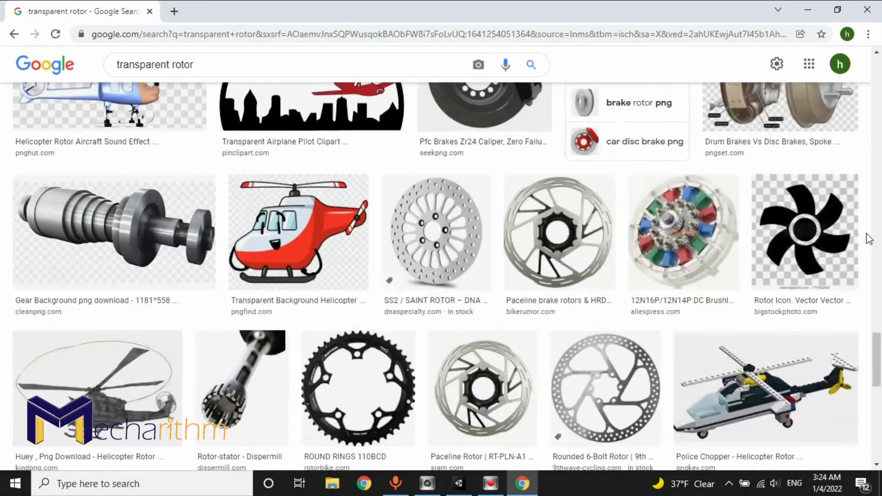
scroll(869, 238, "down", 10)
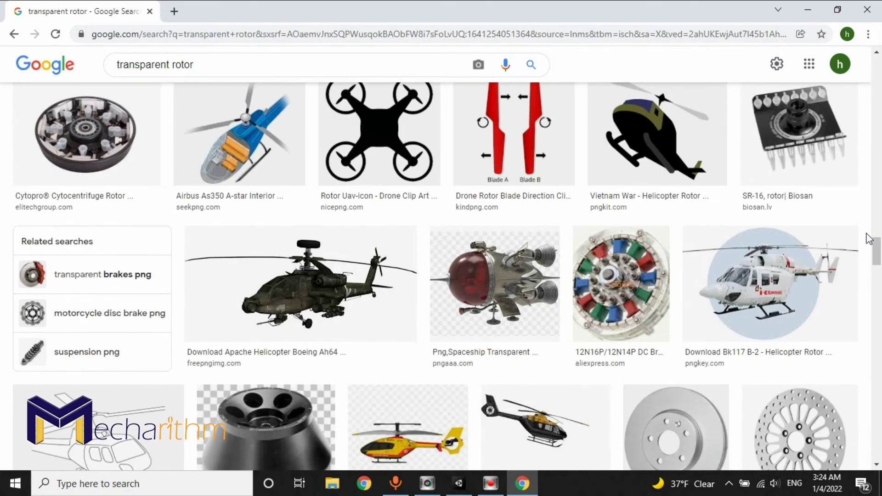
scroll(871, 248, "down", 10)
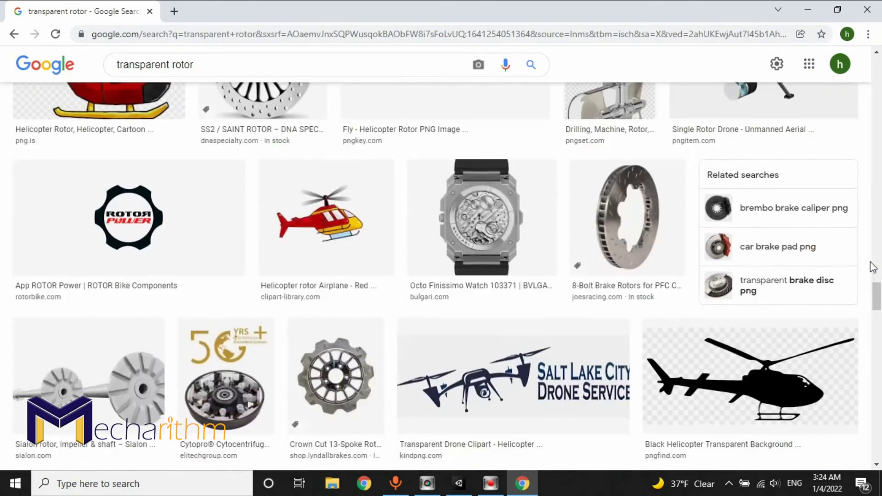
scroll(873, 268, "down", 10)
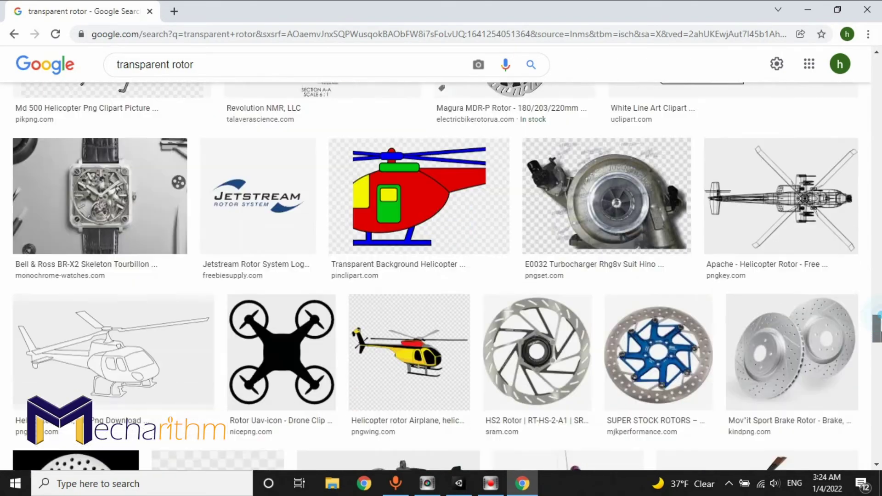
scroll(878, 353, "down", 15)
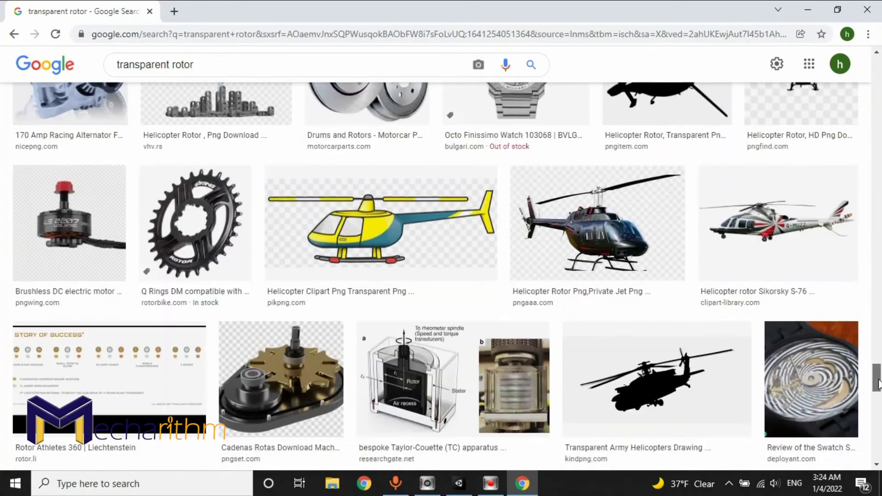
key("Home")
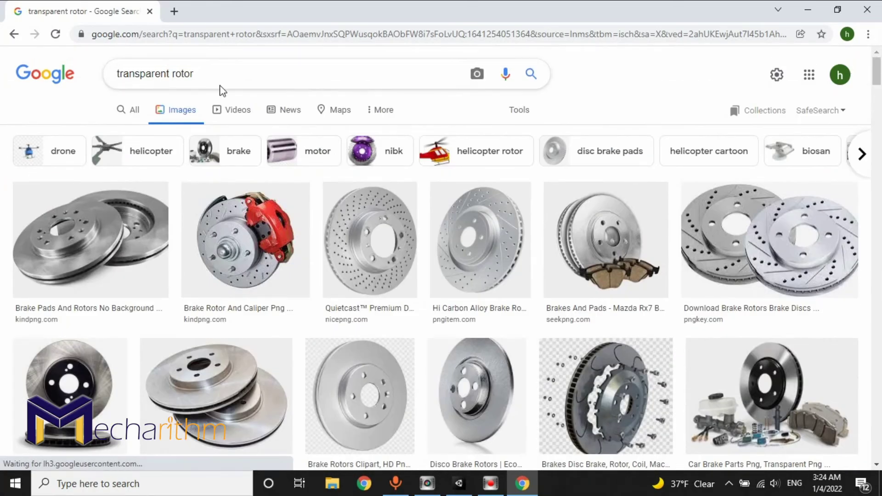
- Refine the image search to "transparent helicopter rotor" and view the blurred five-blade rotor picture in a new tab
left_click(203, 74)
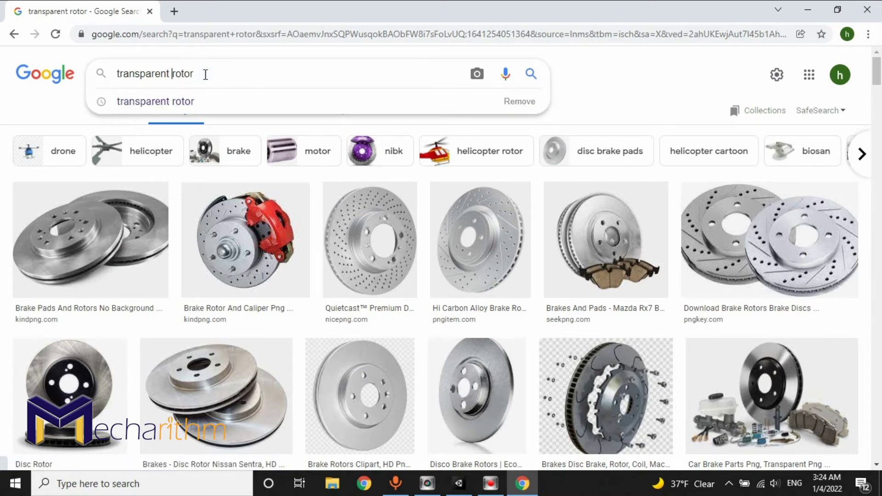
type("helicopter")
key("Return")
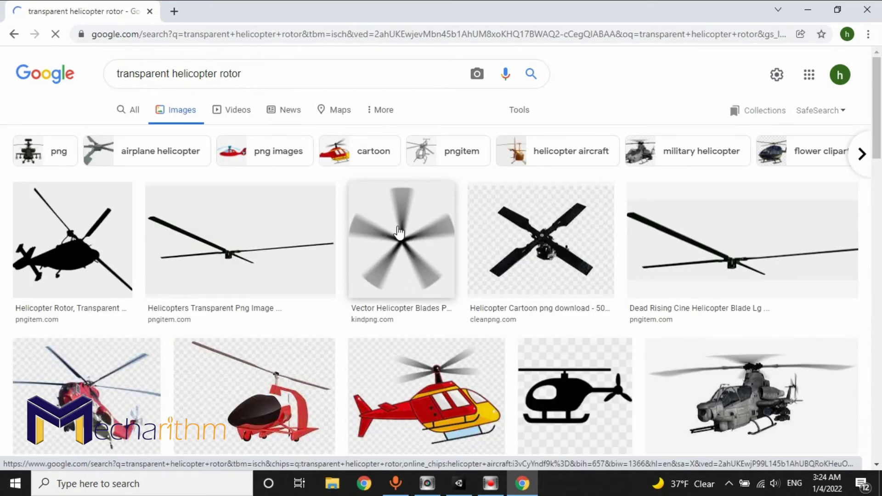
right_click(399, 233)
left_click(412, 232)
left_click(232, 7)
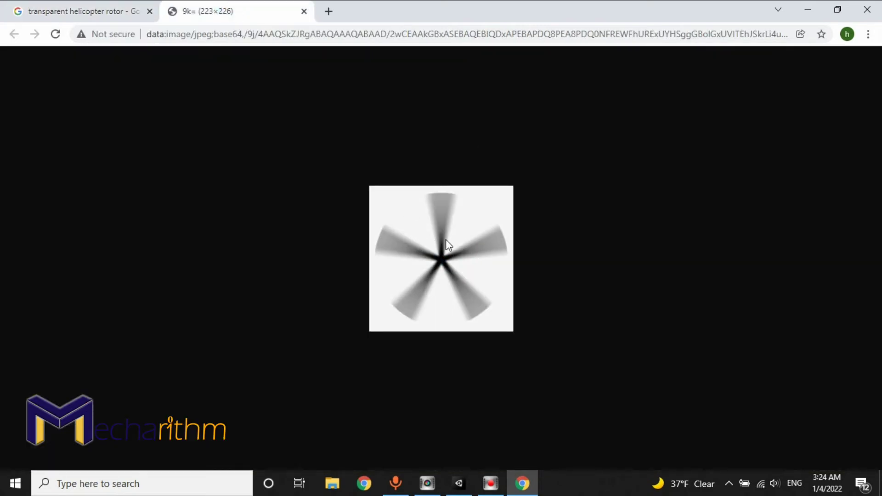
left_click(82, 11)
- Look through the "transparent helicopter rotor" image results for a better picture of blurred rotor blades
scroll(847, 344, "down", 8)
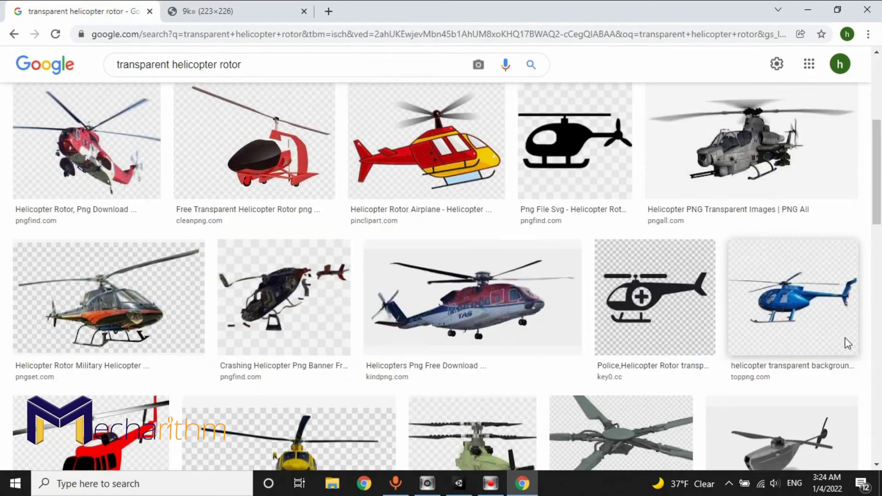
scroll(846, 344, "down", 10)
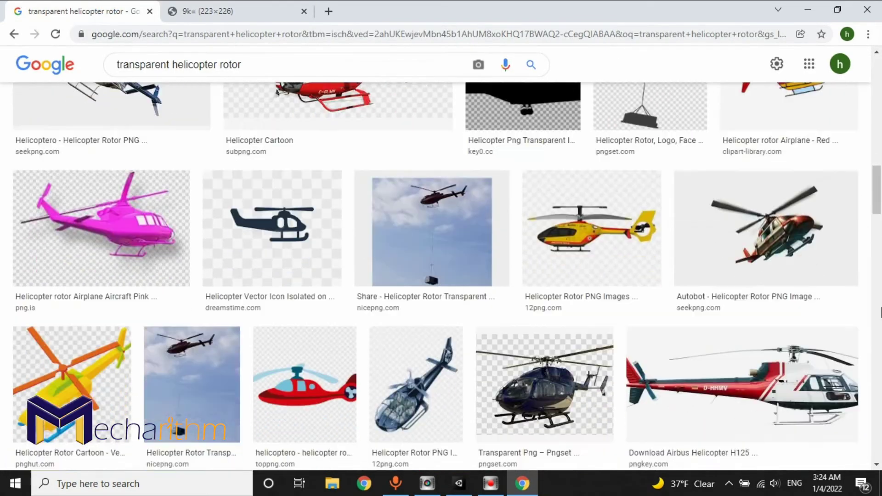
scroll(880, 312, "down", 10)
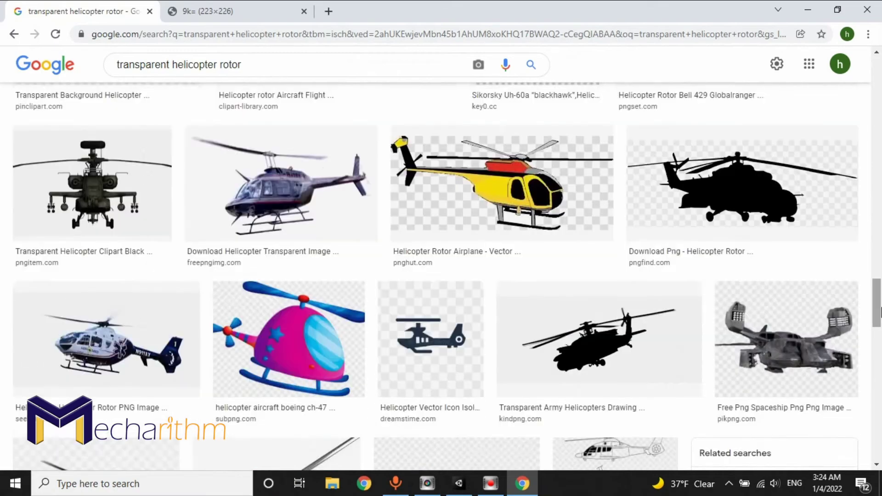
scroll(879, 312, "down", 10)
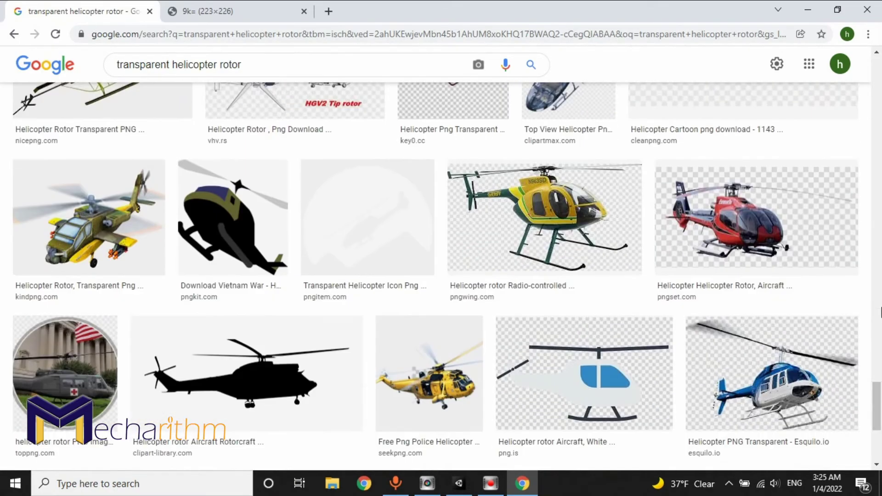
scroll(879, 312, "down", 10)
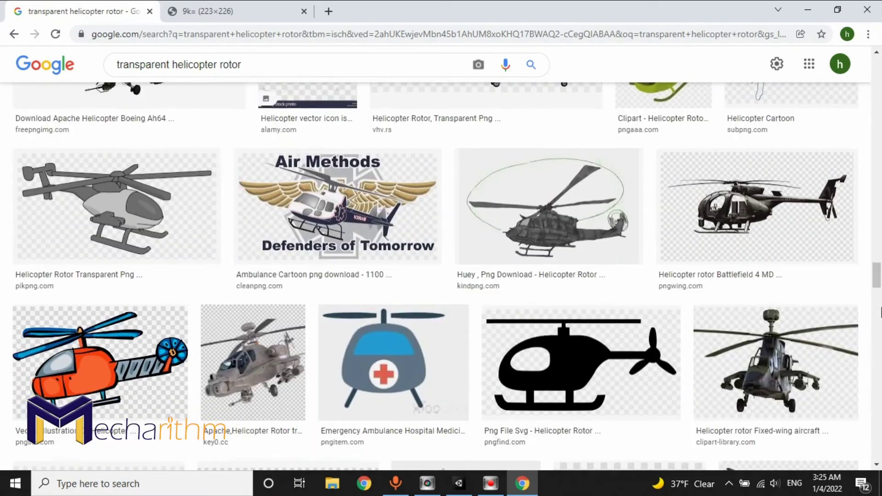
scroll(880, 312, "down", 10)
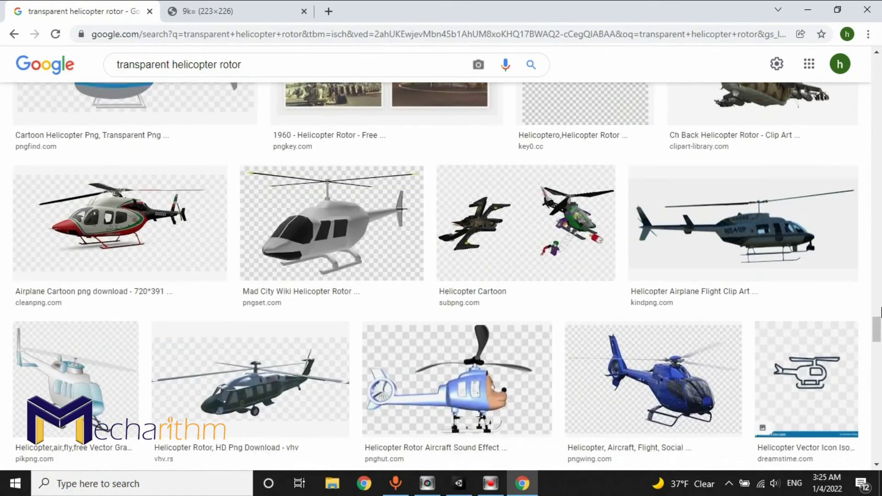
scroll(880, 312, "down", 8)
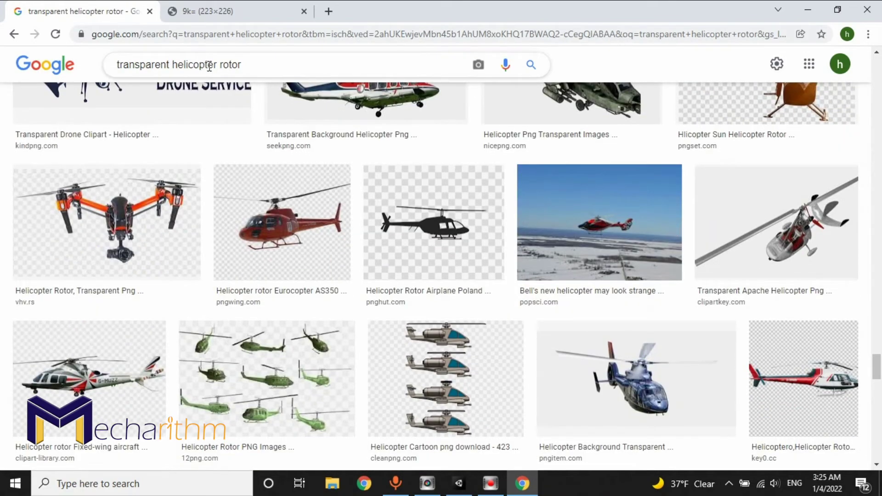
- Search images for "transparent airplane rotor" and look through the results for a suitable propeller texture
left_click_drag(201, 64, 179, 63)
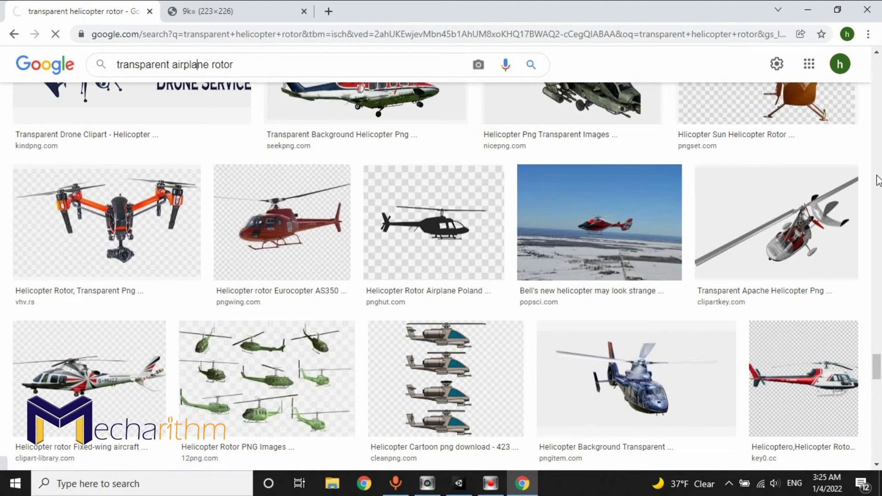
key("Return")
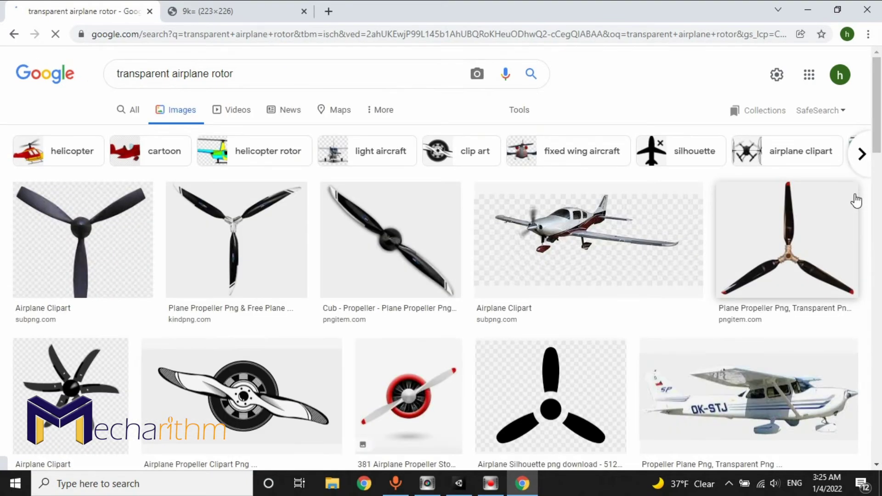
scroll(869, 202, "down", 9)
scroll(869, 198, "down", 15)
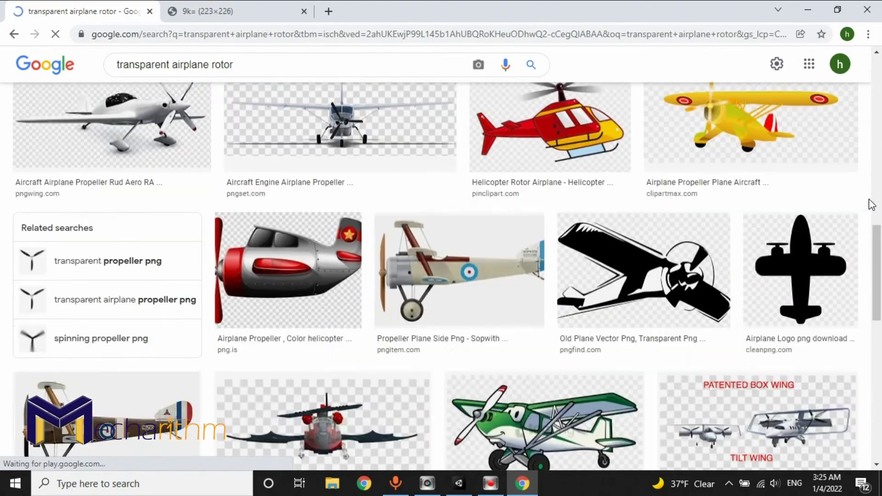
scroll(868, 200, "down", 15)
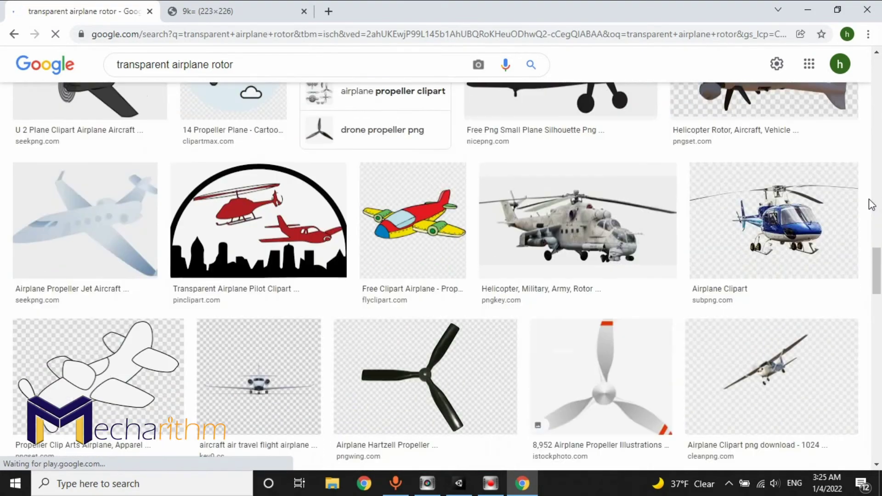
scroll(871, 204, "down", 13)
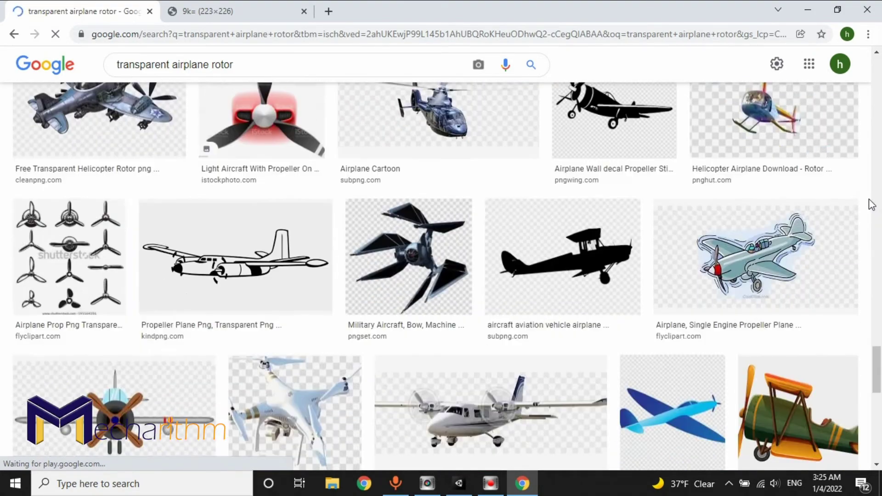
scroll(871, 205, "down", 15)
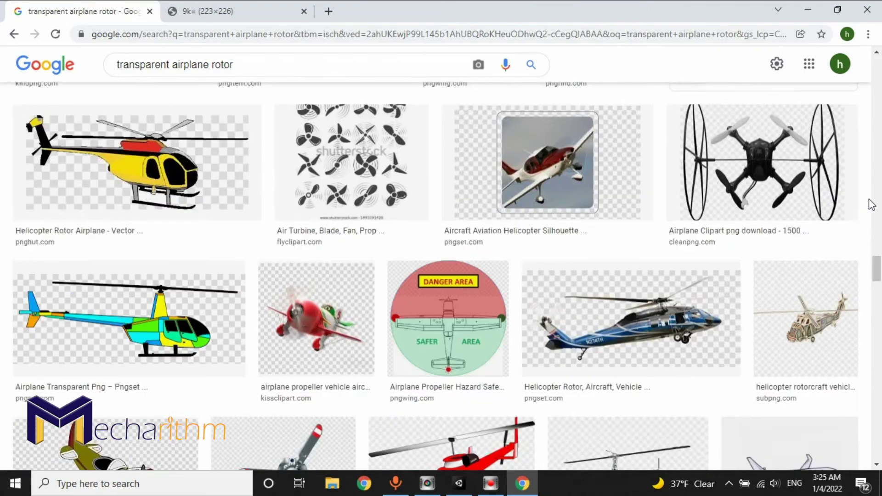
scroll(871, 205, "down", 7)
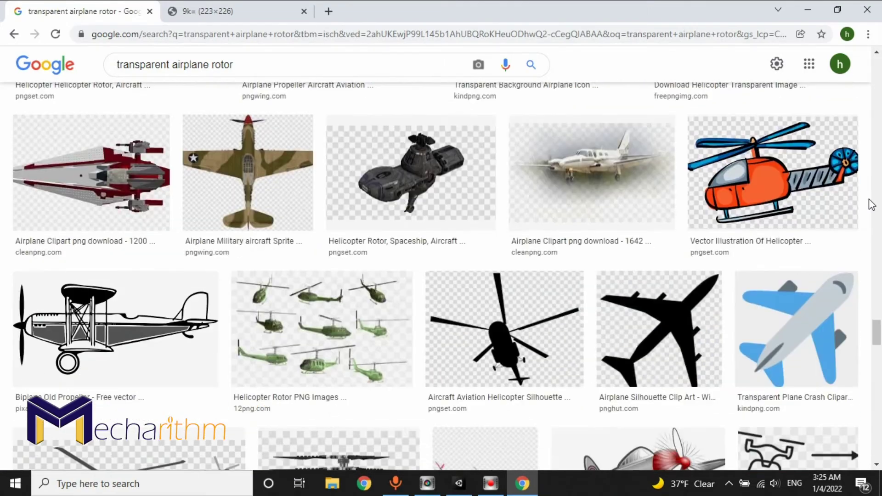
scroll(871, 205, "down", 14)
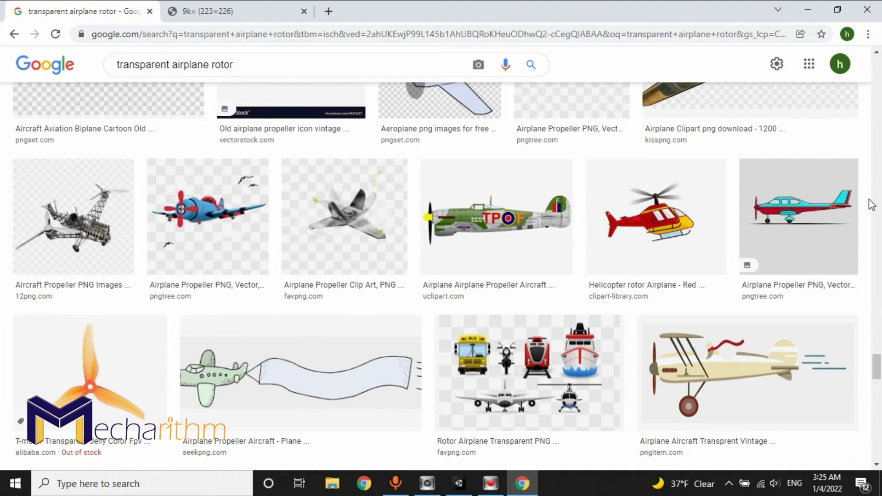
scroll(871, 204, "down", 5)
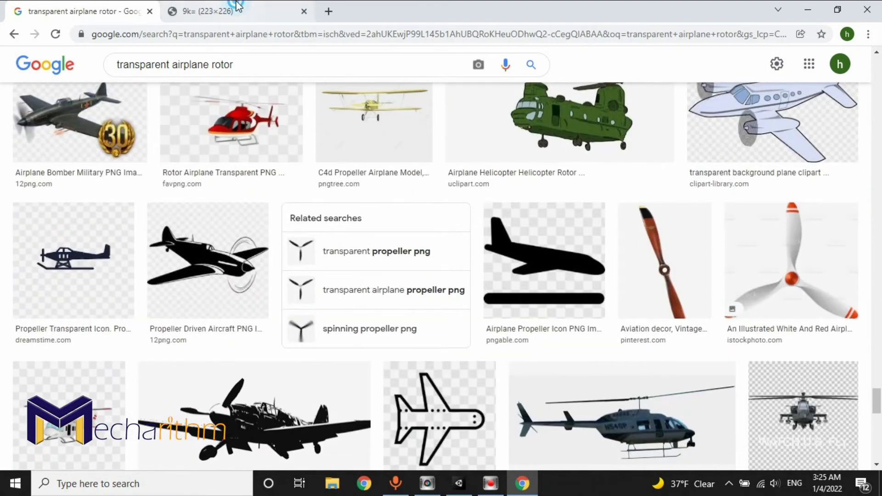
- Save the blurred five-blade rotor picture from the other browser tab to the Desktop as Rotor.jpg
key("ctrl+Tab")
right_click(439, 224)
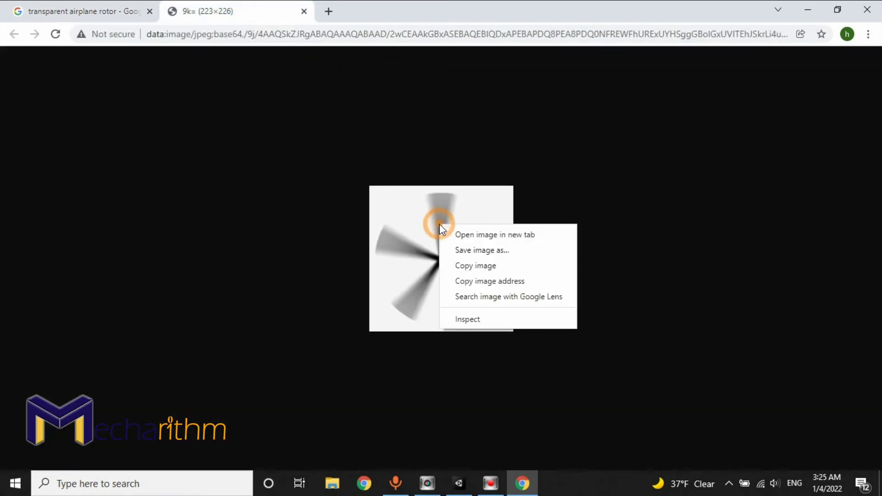
left_click(458, 251)
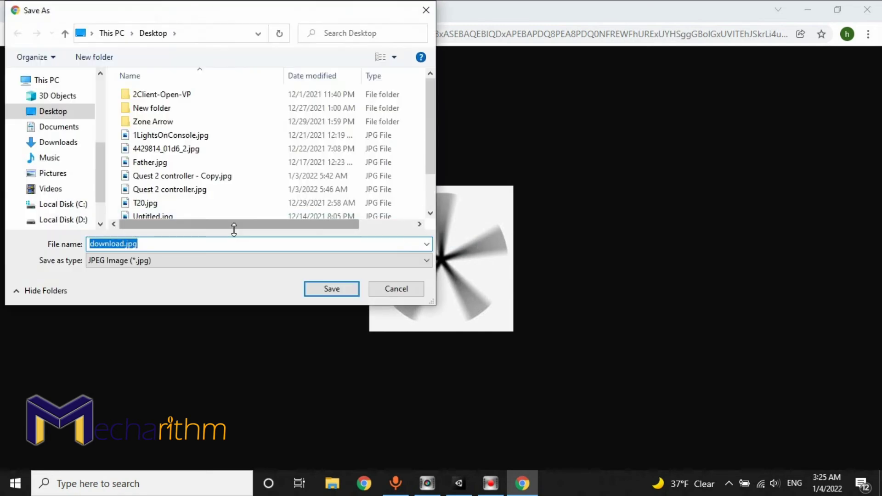
double_click(118, 240)
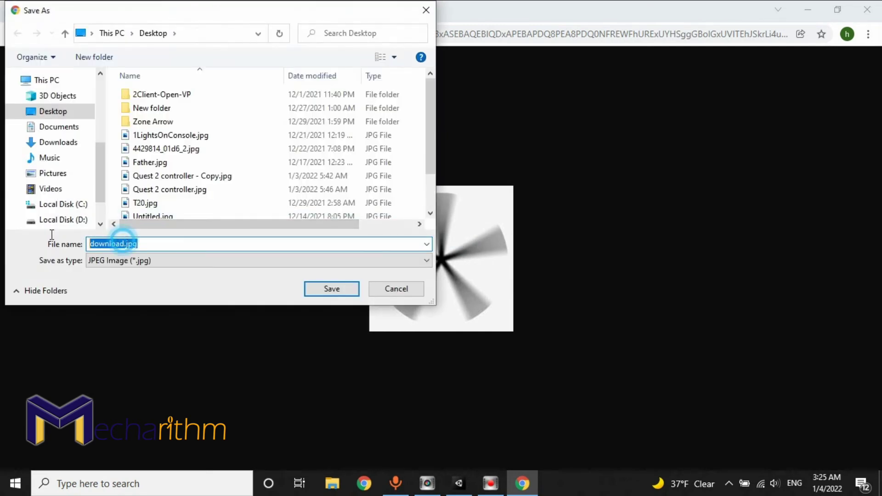
left_click(97, 241)
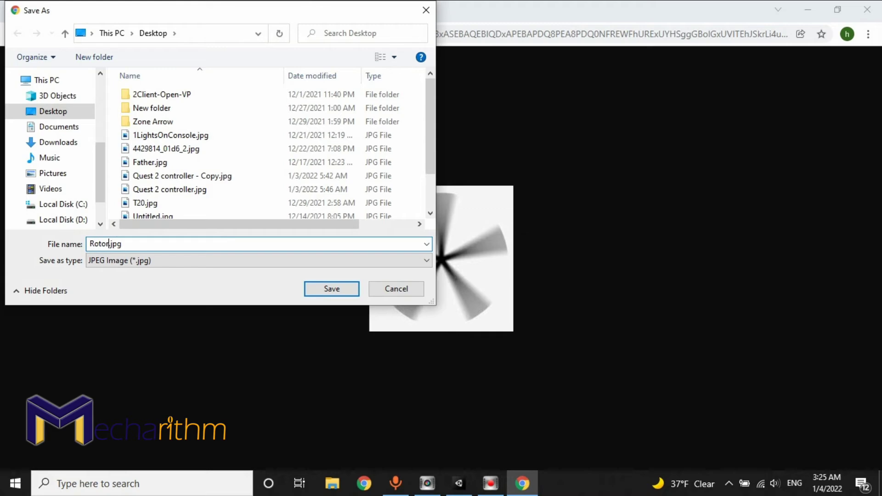
key("Return")
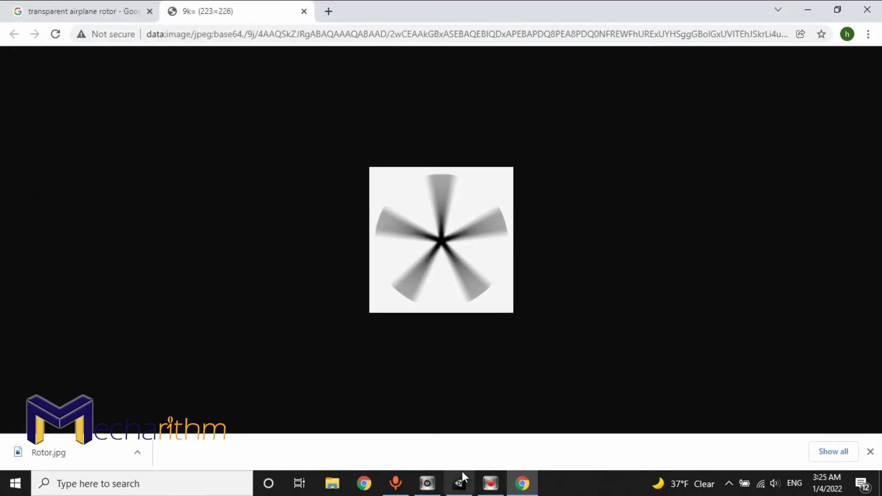
- Switch to Unity and import Rotor.jpg from the Desktop into the project's Textures folder
left_click(461, 477)
right_click(248, 364)
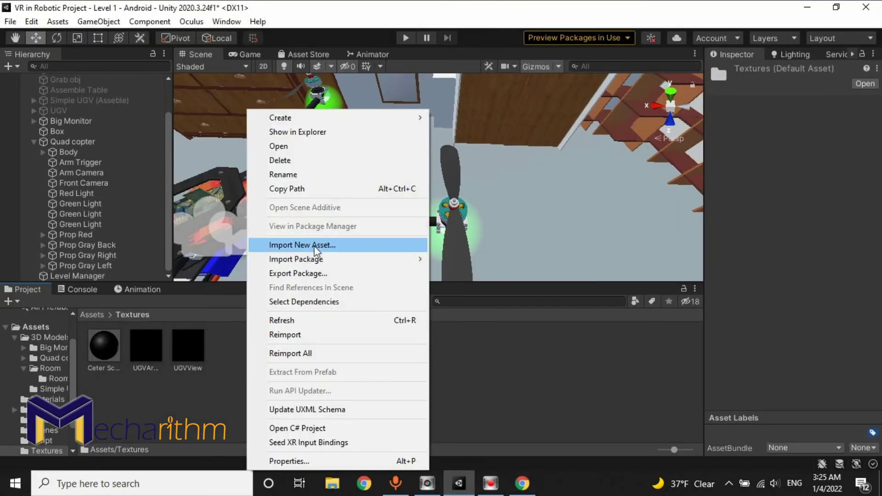
left_click(304, 246)
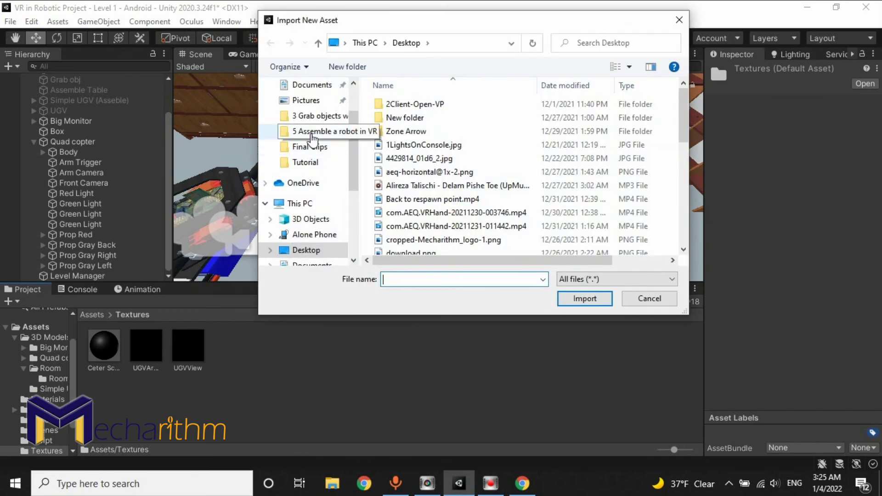
scroll(503, 193, "down", 5)
scroll(501, 191, "down", 2)
scroll(459, 183, "up", 3)
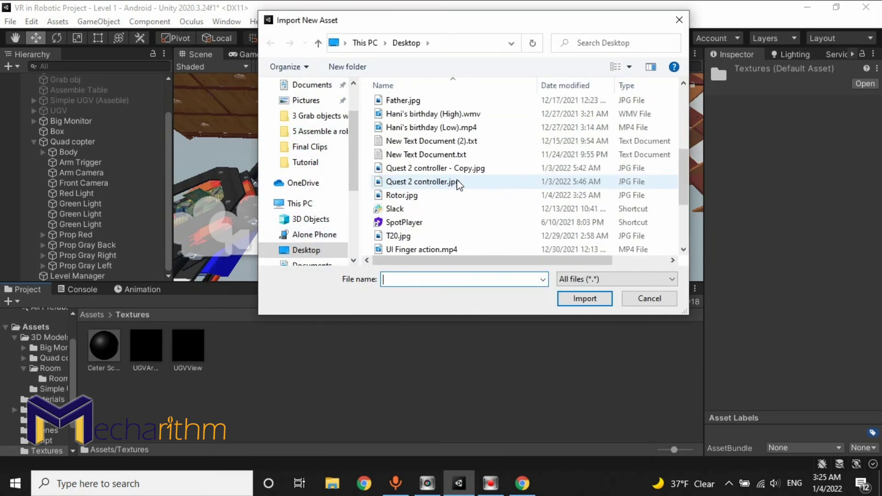
double_click(399, 195)
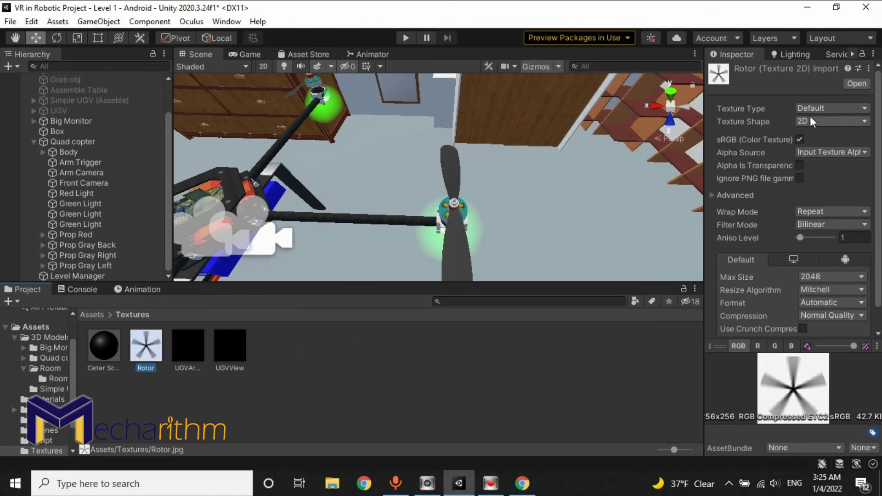
- Change the Rotor texture's type to Sprite and its maximum size to 128, applying the import settings
left_click(829, 108)
left_click(795, 165)
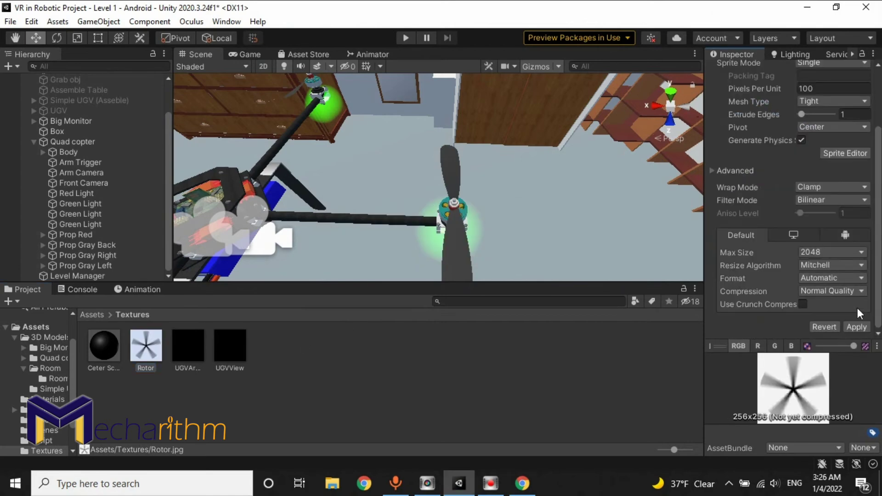
left_click(855, 327)
left_click(820, 252)
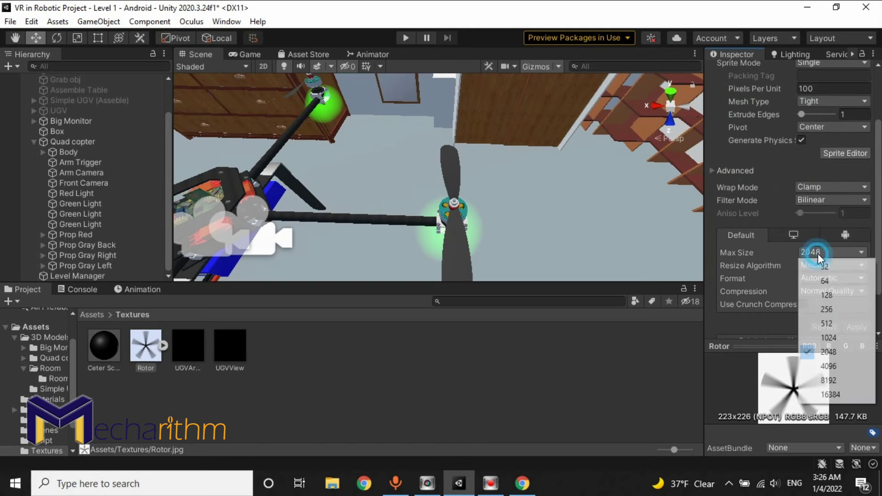
left_click(827, 295)
left_click(855, 327)
left_click(35, 142)
right_click(61, 182)
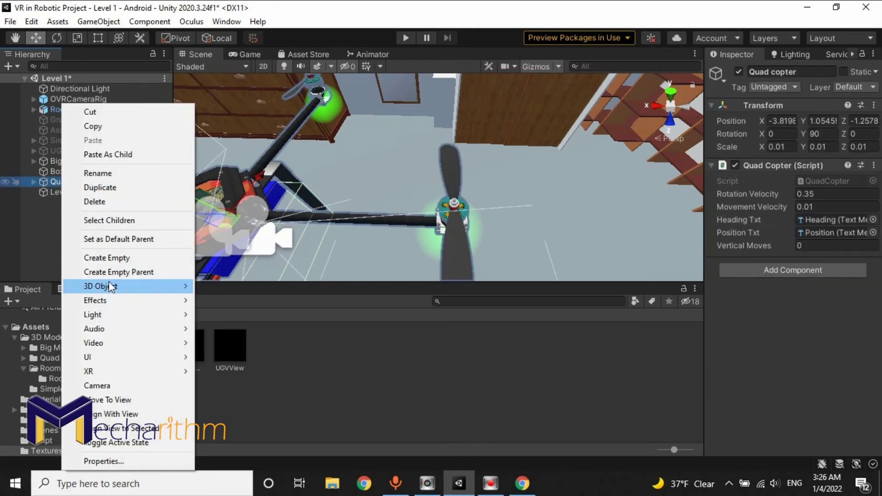
left_click(33, 186)
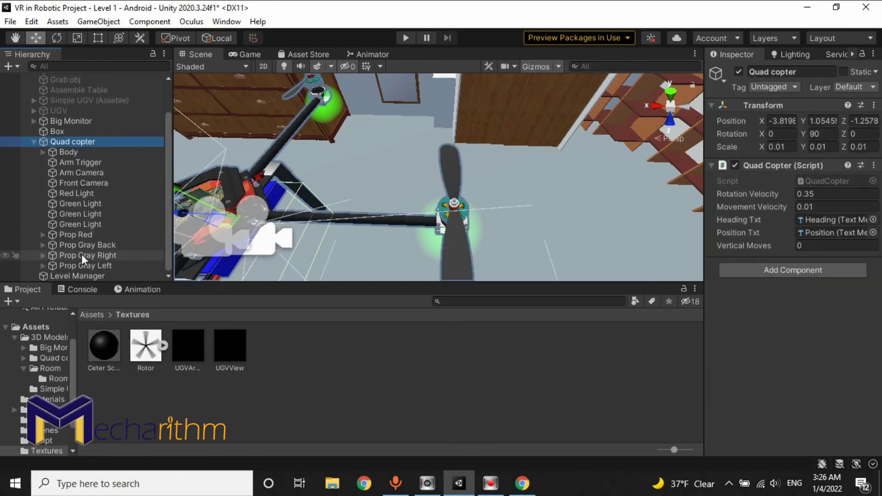
- Focus on the quadcopter's Prop Red and deactivate its child instance_67 to hide the red blades
double_click(57, 233)
left_click(43, 235)
left_click(87, 245)
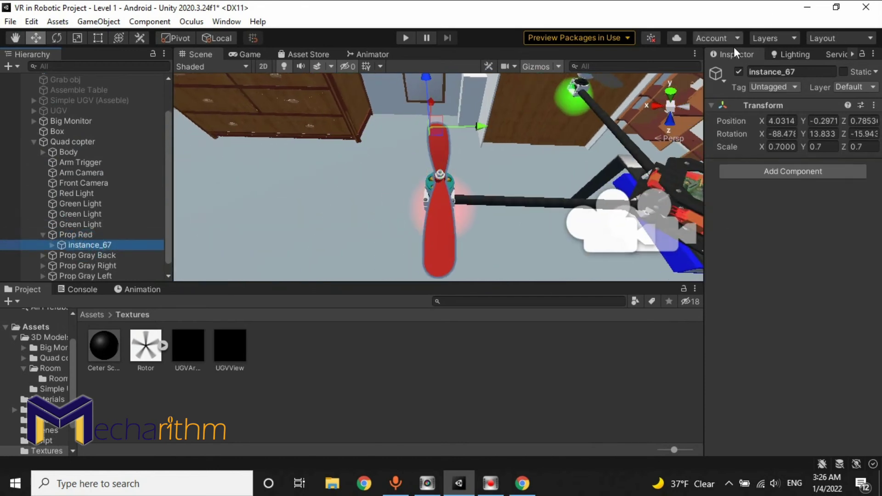
left_click(738, 72)
- Add a Quad as a child of Prop Red and remove its Mesh Collider component
left_click(53, 235)
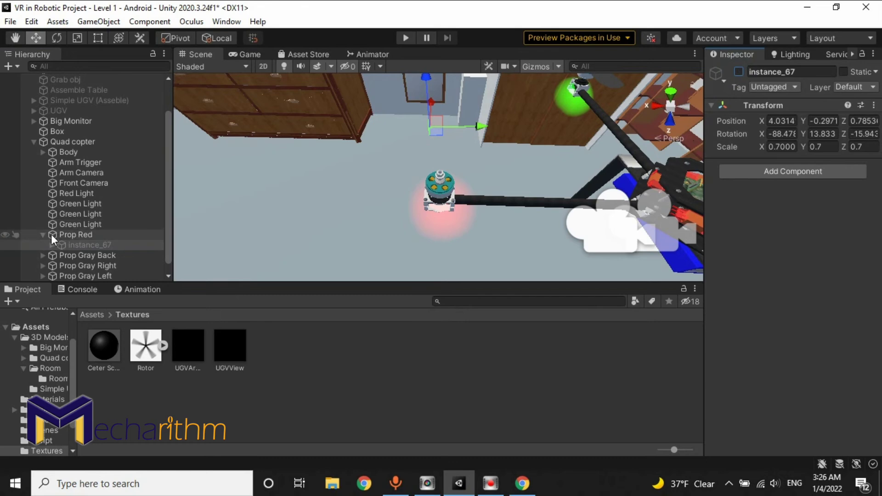
right_click(57, 235)
mouse_move(114, 244)
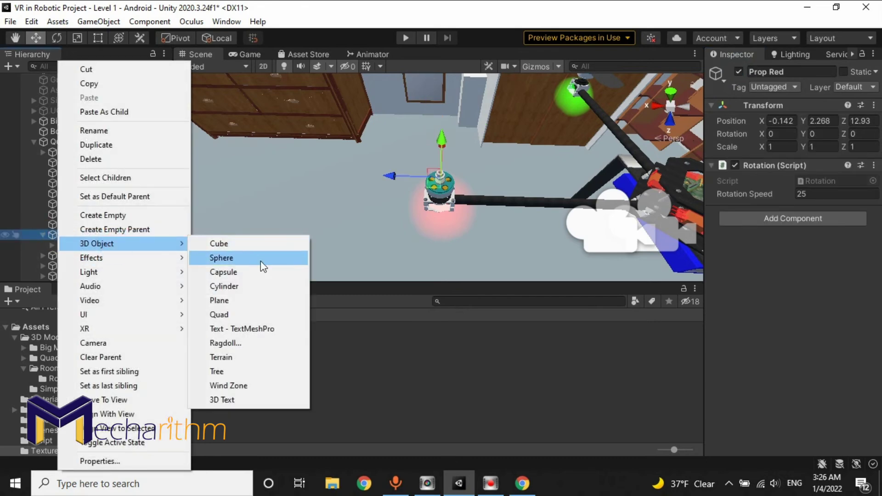
left_click(219, 314)
mouse_move(455, 198)
left_mouse_down("alt")
mouse_move(444, 193)
mouse_move(460, 197)
left_mouse_up("alt")
right_click(753, 303)
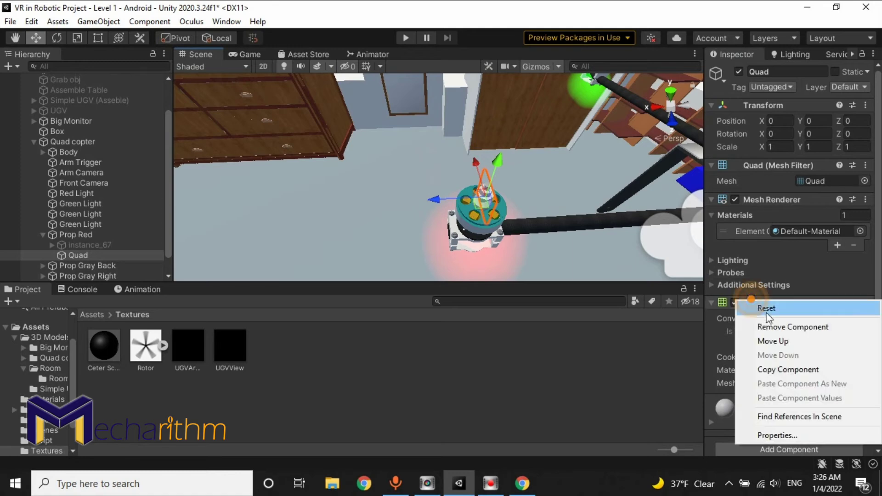
left_click(768, 327)
- Lay the new Quad flat over the Prop Red motor by setting its X rotation to 90
left_click_drag(532, 183, 747, 170, "alt")
key("e")
left_click(778, 133)
type("90")
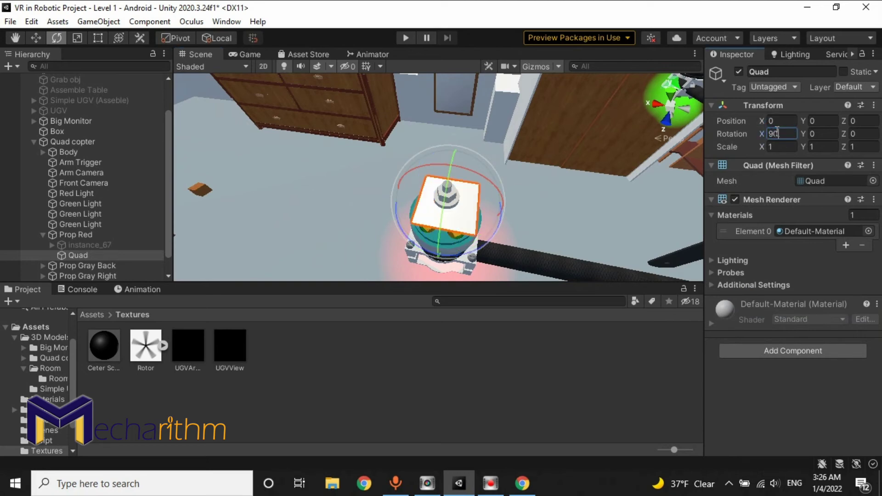
key("Return")
key("w")
left_click_drag(459, 192, 488, 184, "alt")
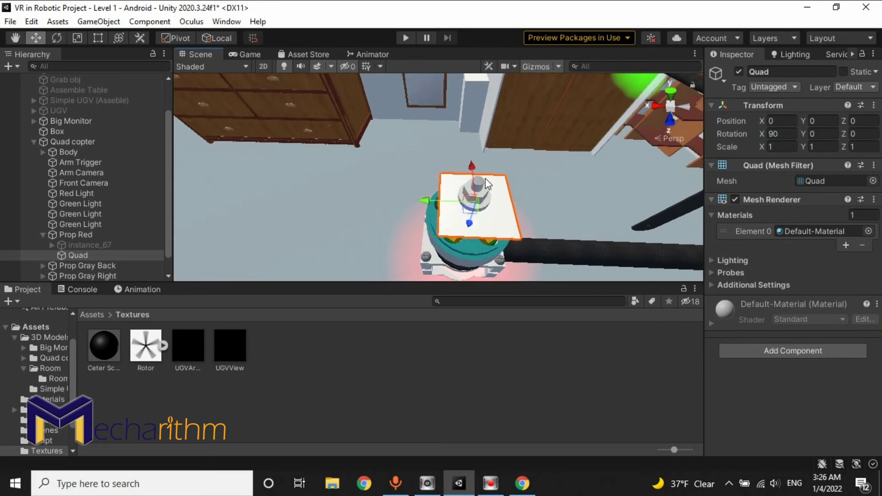
- Raise the Quad above the Prop Red motor to Y position 0.473 and apply the Rotor texture to it
left_click_drag(471, 225, 475, 207)
left_click_drag(144, 342, 763, 407)
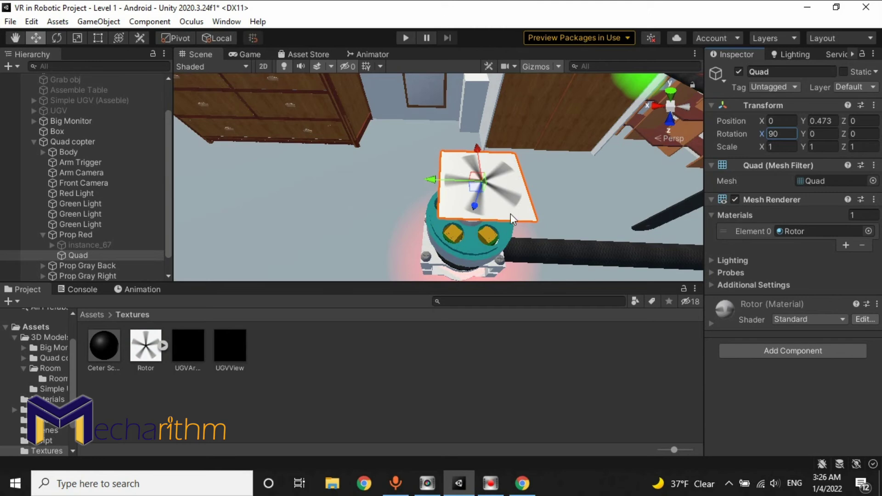
- Shift the Quad to Z position 0.03 and scale it uniformly to about 3.99 on all axes
left_click_drag(432, 178, 494, 111)
key("r")
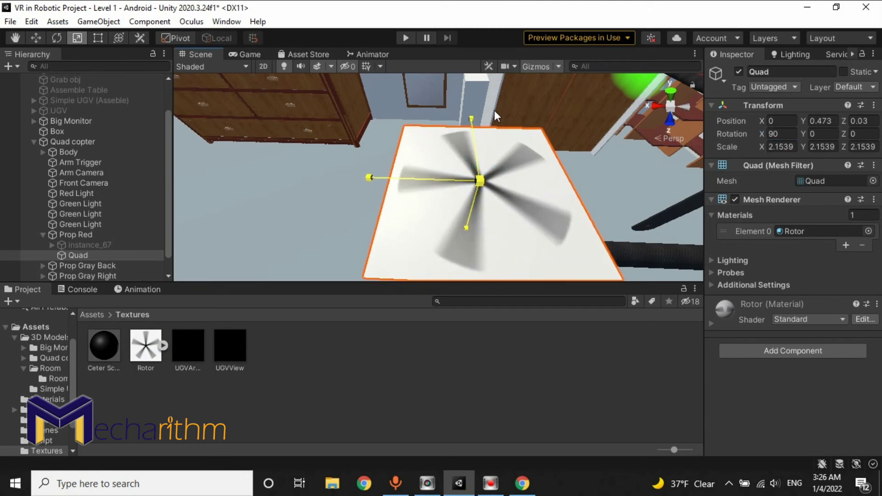
left_click_drag(476, 205, 515, 177, "alt")
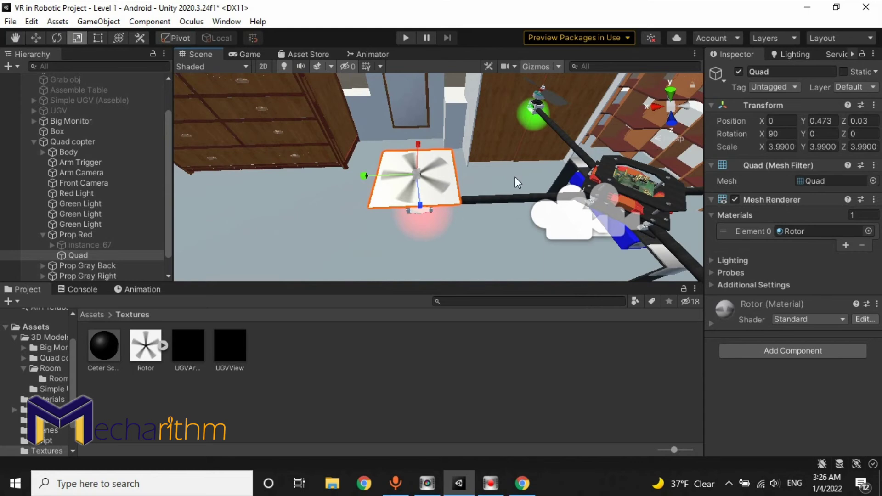
left_click_drag(507, 219, 500, 186, "alt")
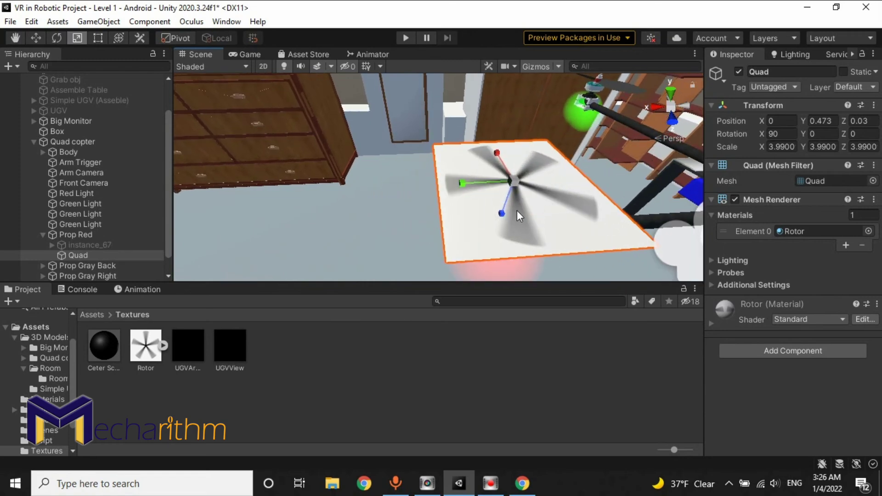
middle_click_drag(537, 222, 429, 215)
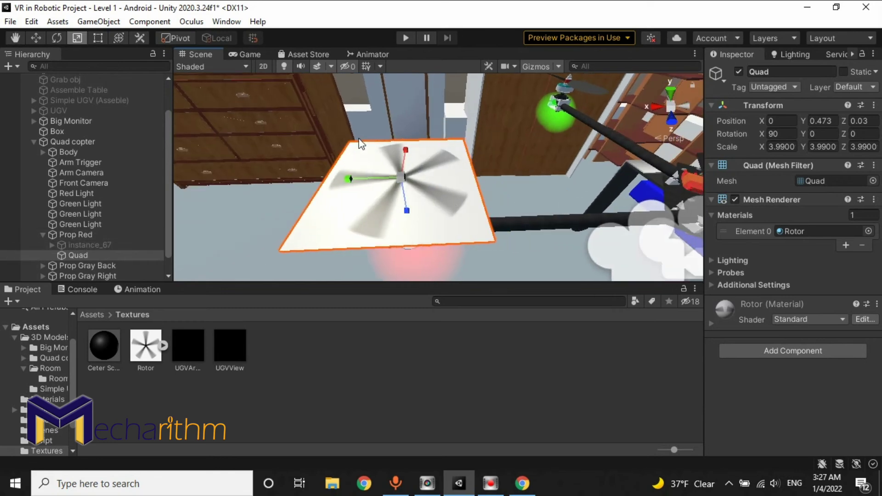
- Set Prop Red's Rotation Speed to 5 and run the scene in play mode
left_click(76, 235)
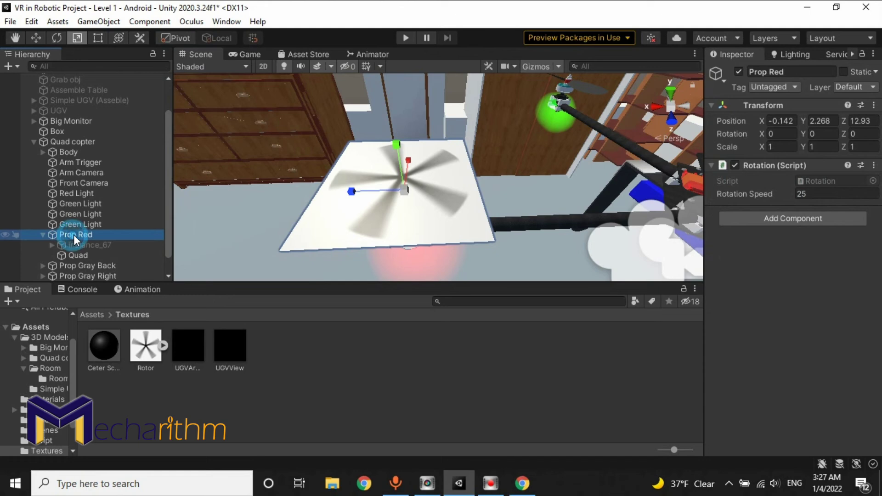
left_click(807, 193)
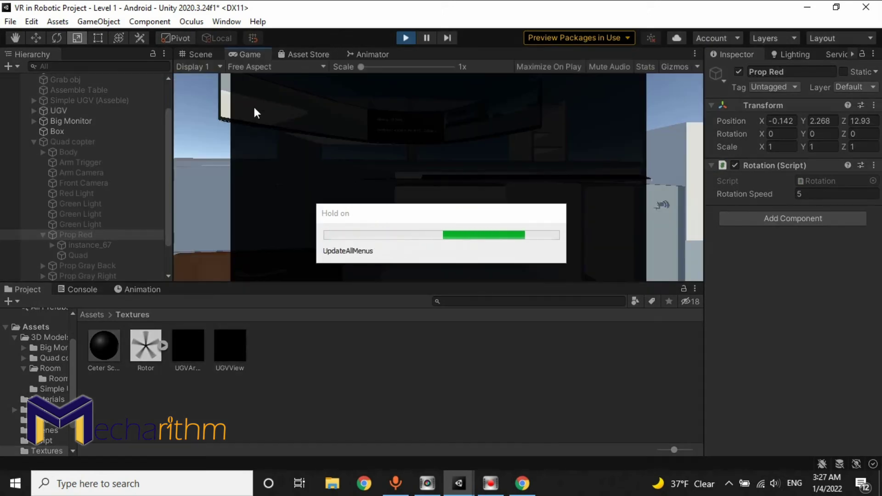
- Activate the Quad copter and deactivate the UGV in the running scene
left_click(58, 142)
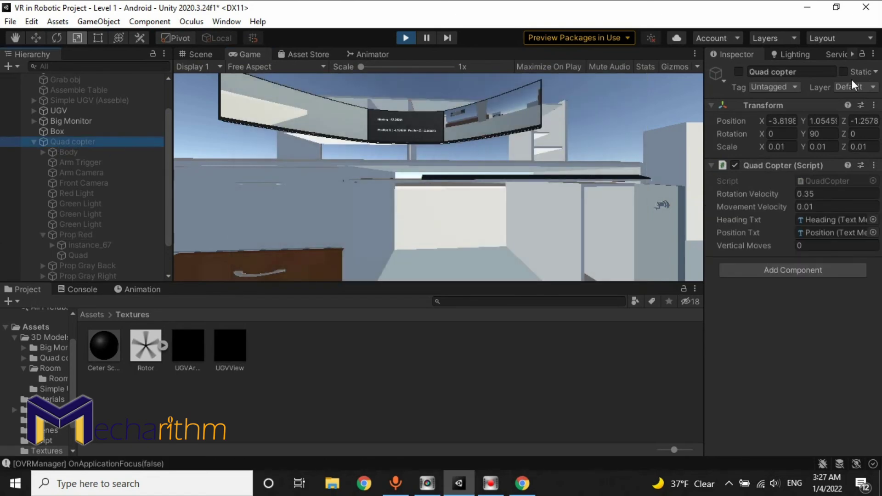
left_click(738, 72)
left_click(58, 111)
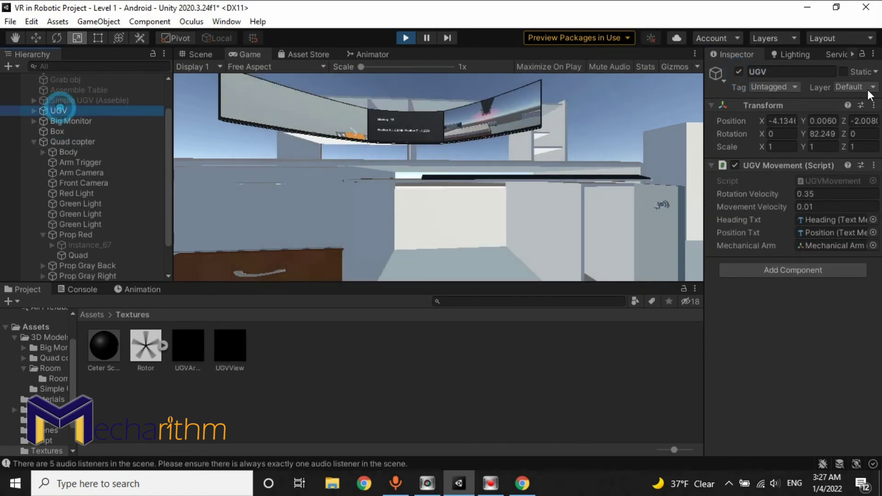
left_click(739, 72)
- Examine the spinning textured rotor on the quadcopter in the scene and the camera view on the big monitor
left_click(195, 54)
right_click_drag(487, 175, 680, 159)
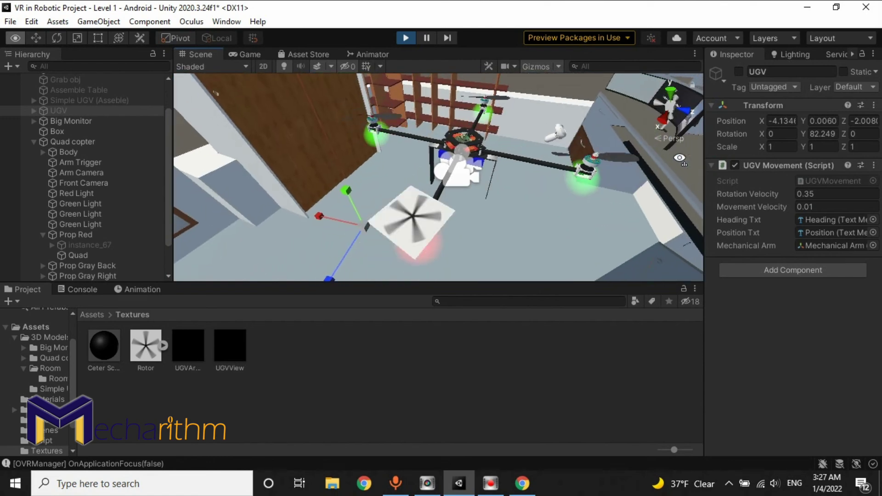
key("r")
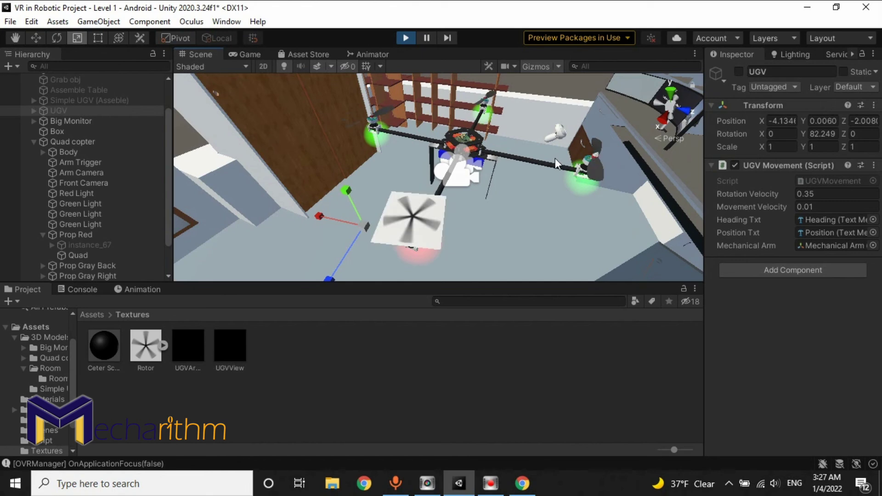
right_click_drag(558, 109, 817, 62)
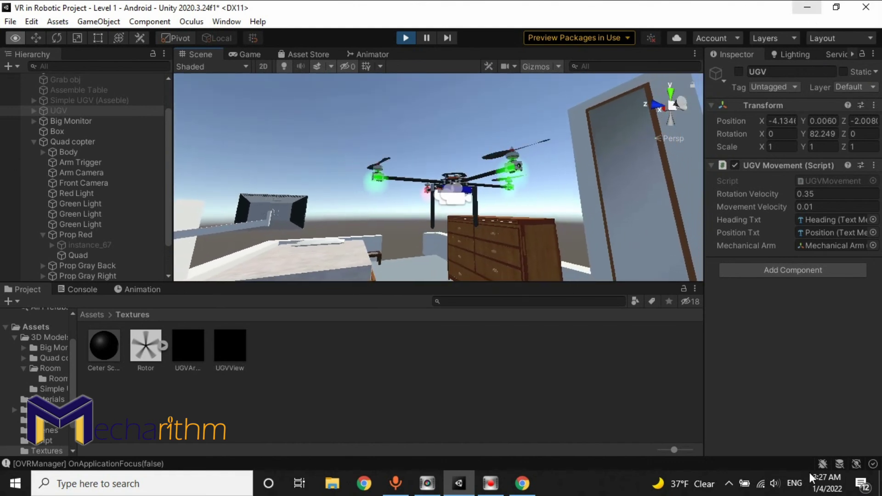
right_click_drag(422, 178, 538, 268)
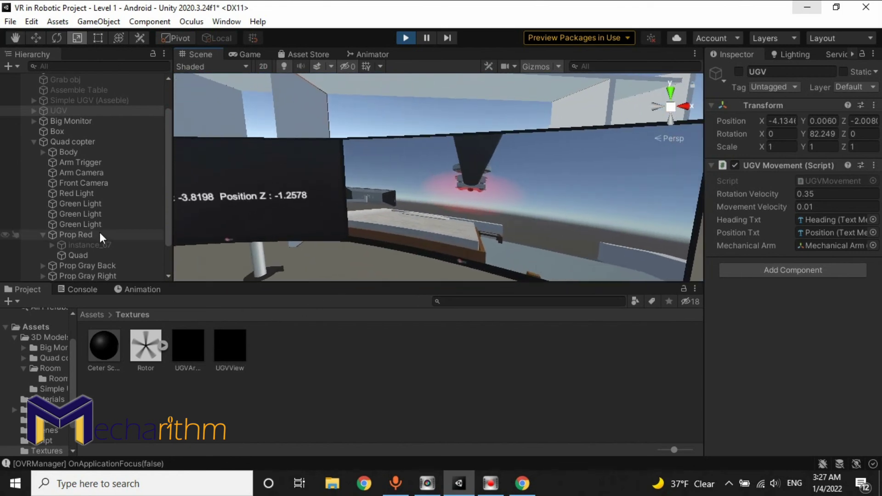
- Deactivate the Quad under Prop Red and reactivate instance_67 in the running scene
left_click(76, 255)
left_click(737, 71)
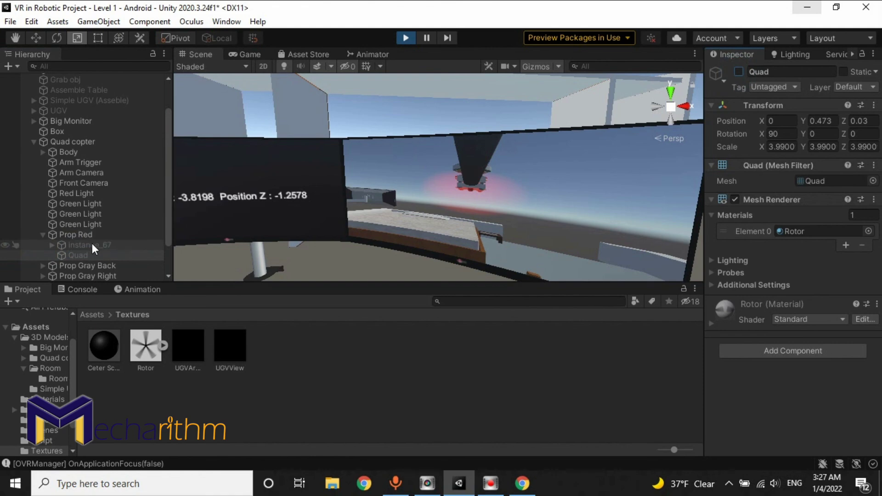
left_click(87, 245)
left_click(738, 72)
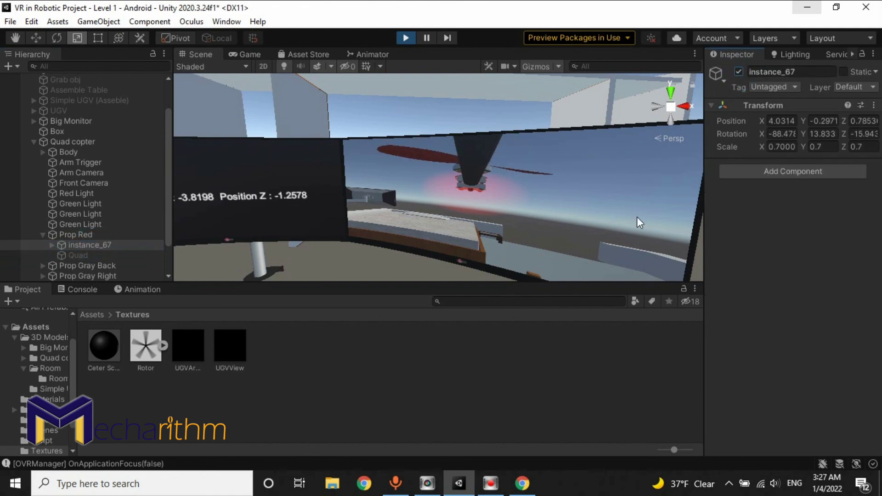
- Set Prop Red's Rotation Speed to 25 in the running scene
right_click_drag(569, 193, 505, 197)
left_click(68, 235)
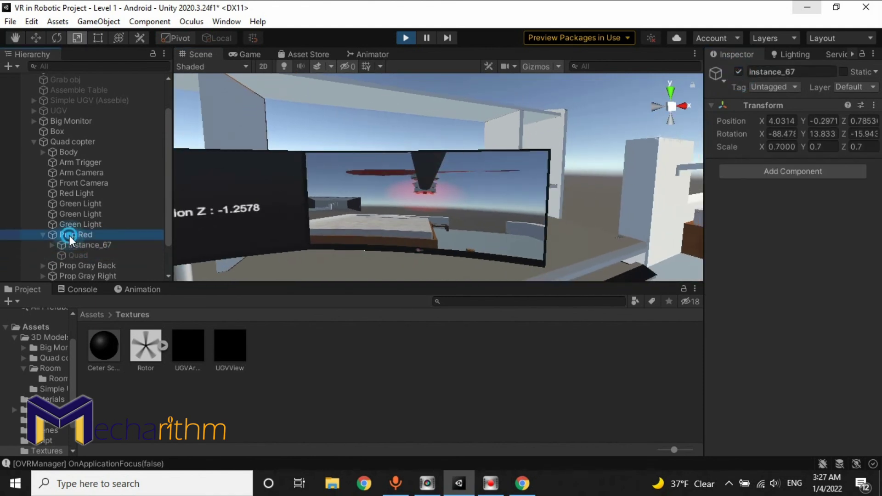
left_click(809, 194)
type("25")
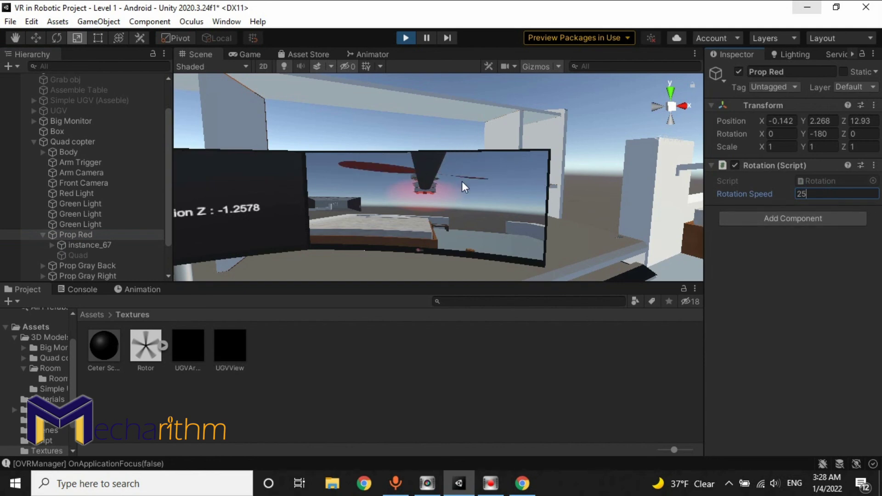
- Check the rendering statistics in the Game view and stop play mode
left_click(259, 56)
left_click(644, 67)
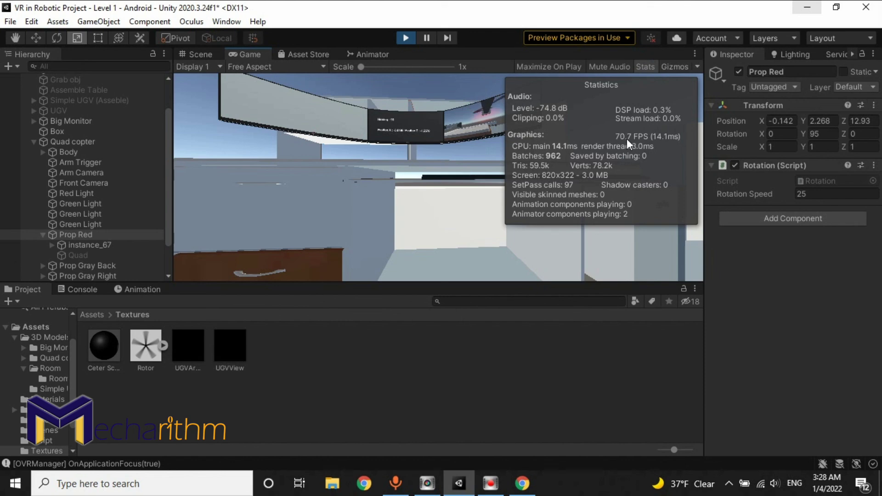
left_click(405, 37)
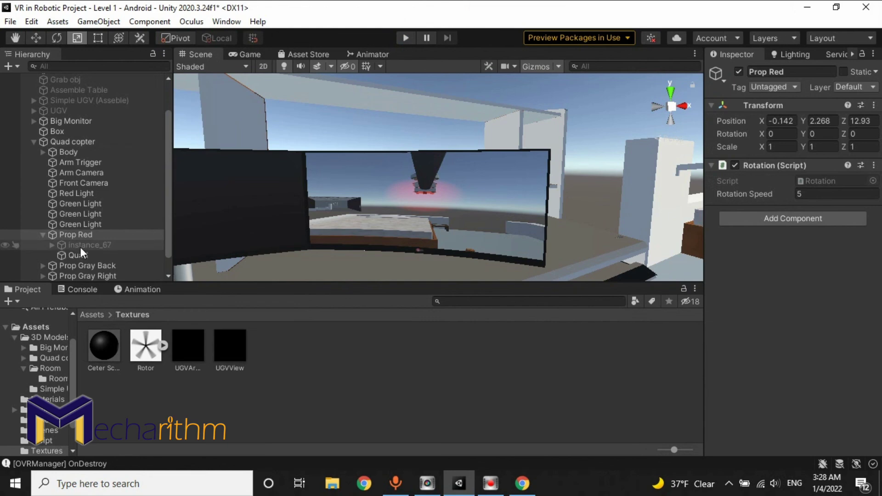
- Delete the Quad from under Prop Red
left_click_drag(570, 156, 759, 146, "alt")
key("f")
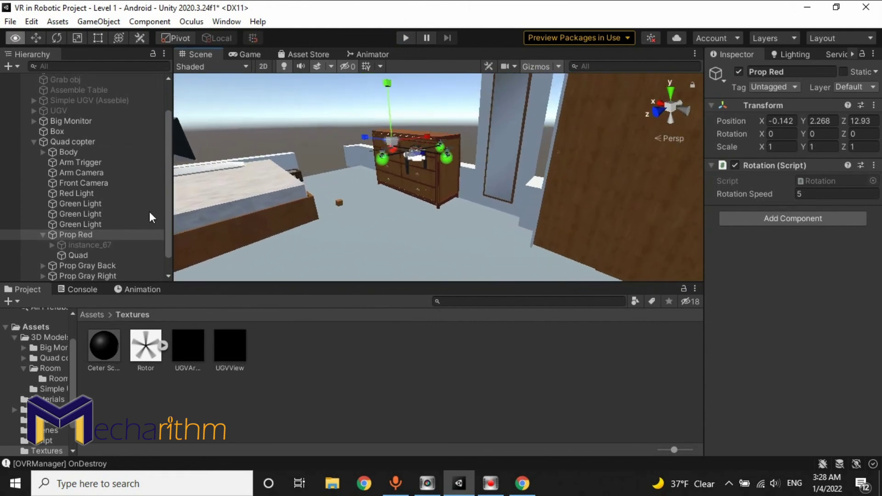
left_click(73, 255)
key("Delete")
- Reactivate instance_67 under Prop Red to restore the red propeller blades and save the scene
left_click(72, 245)
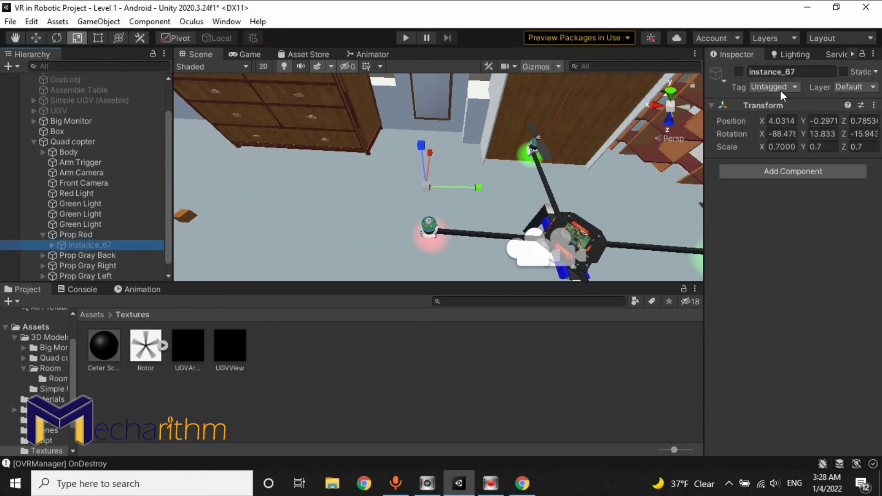
left_click(741, 72)
left_click(511, 360)
left_click_drag(466, 190, 546, 146, "alt")
scroll(548, 149, "down", 2)
key("ctrl+s")
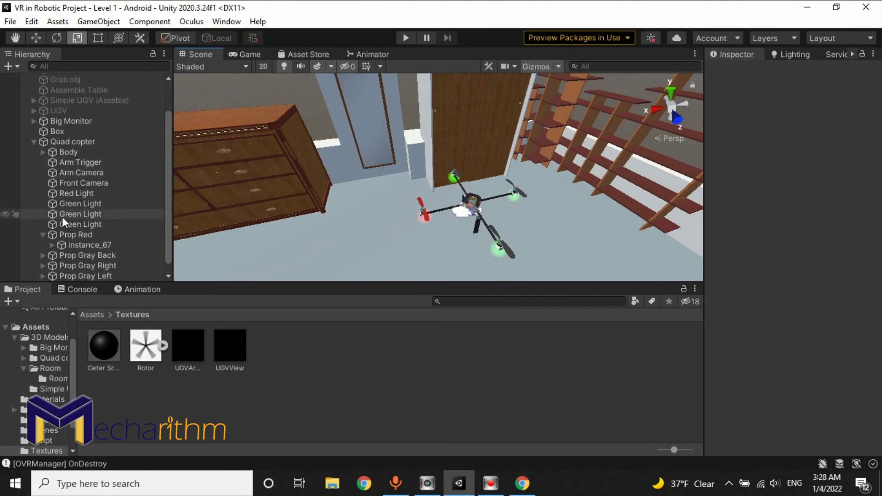
- Collapse the Prop Red and Quad copter hierarchies, clear the console, and return to the Textures assets
left_click(43, 236)
left_click(35, 141)
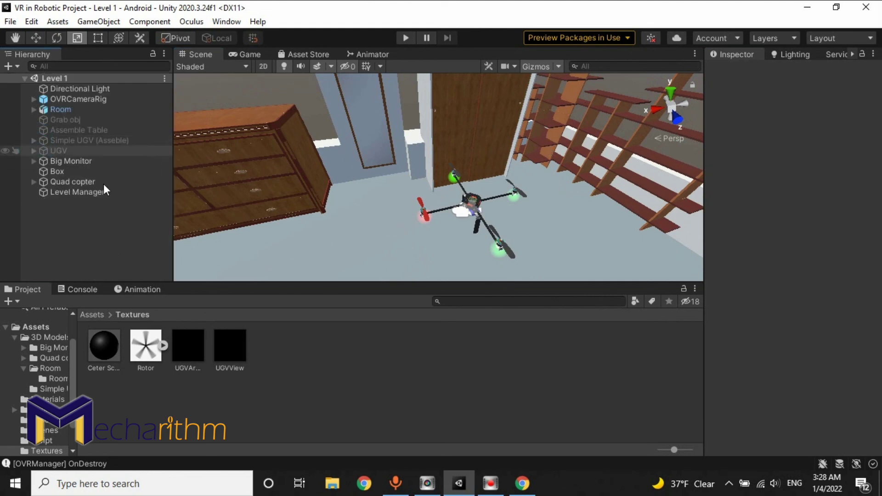
left_click(76, 291)
left_click(20, 301)
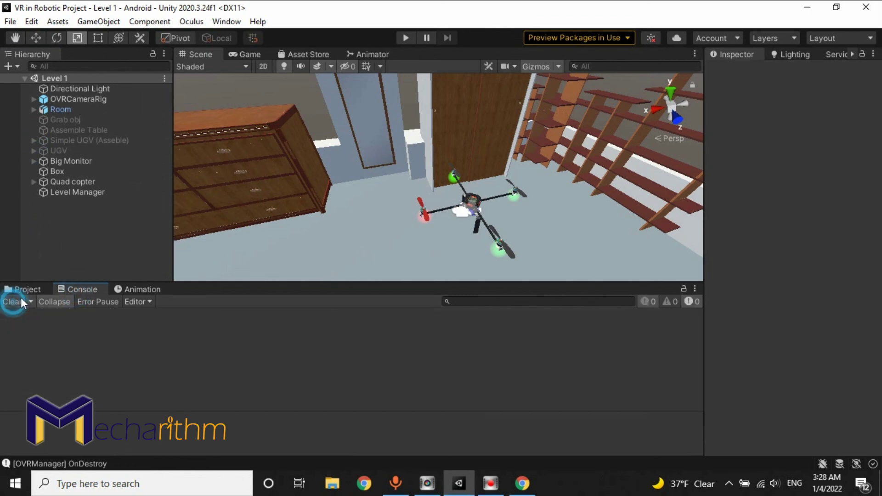
left_click(26, 289)
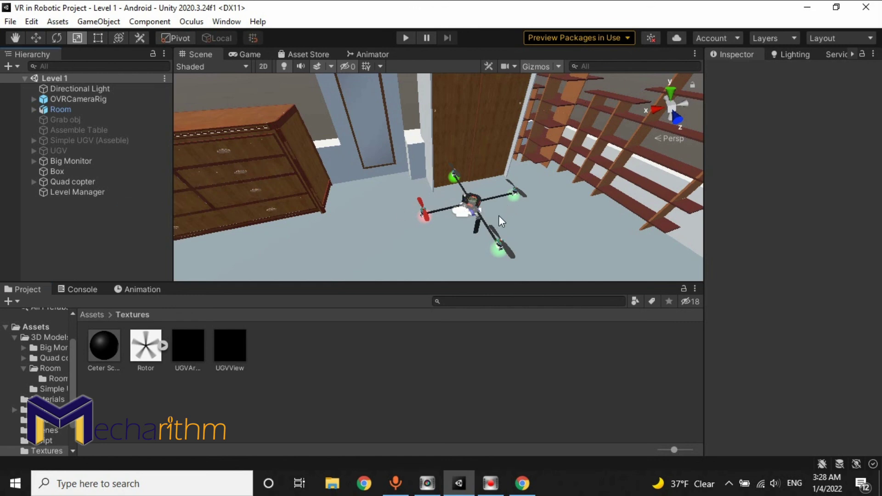
scroll(500, 220, "up", 2)
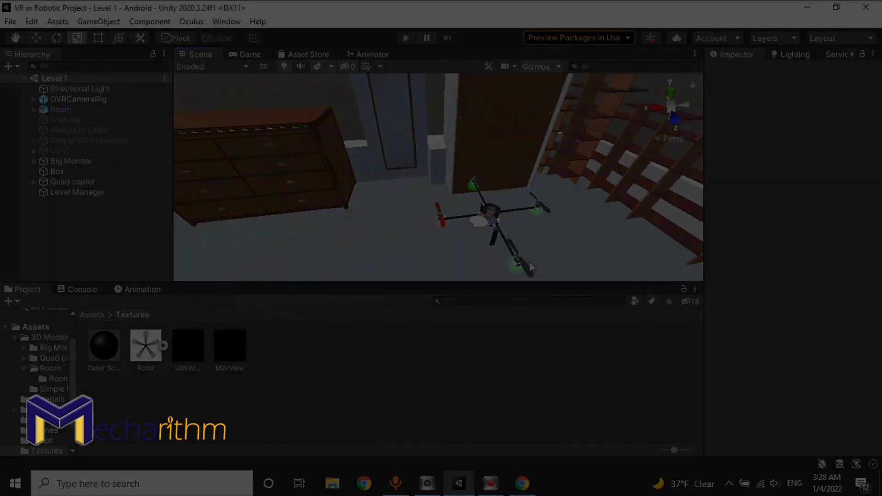